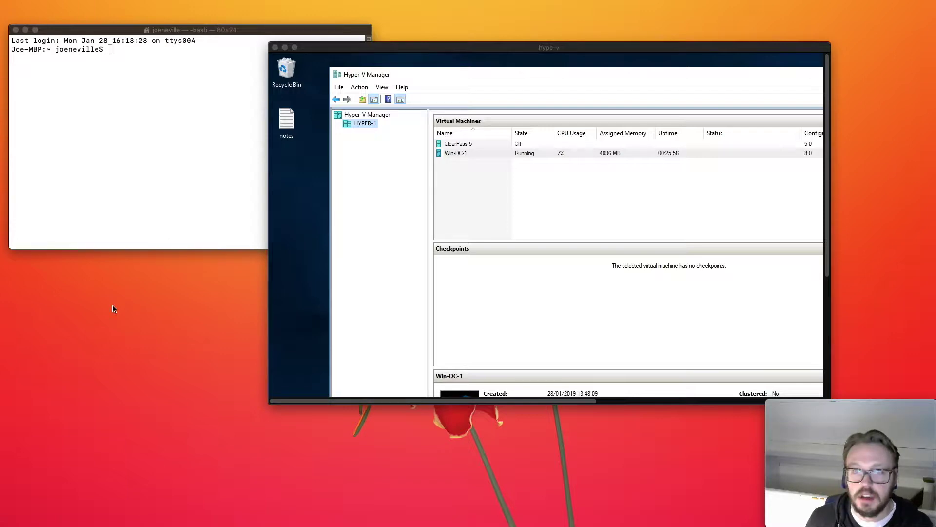
Start the ClearPass-5 virtual machine and connect to the remote desktop at 192.168.5.1
{"action": "left_click", "coordinate": [469, 145]}
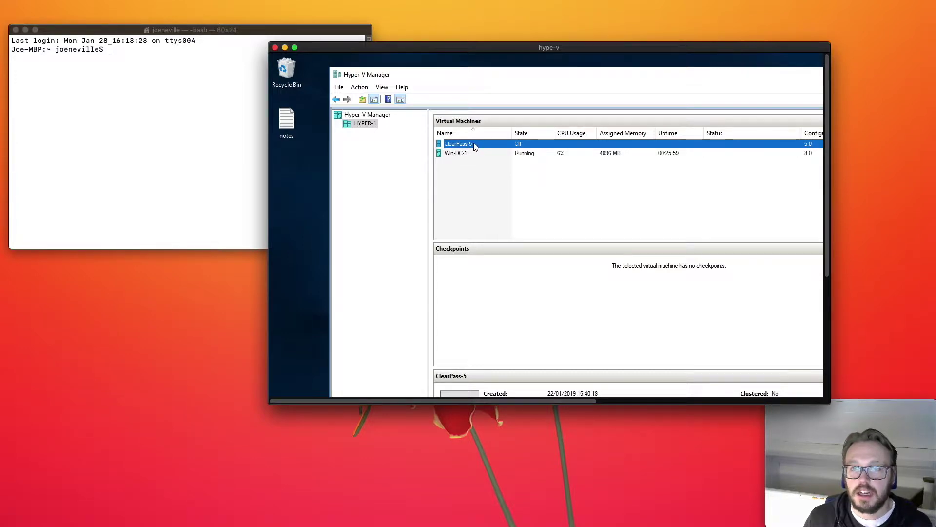
{"action": "right_click", "coordinate": [473, 144]}
{"action": "left_click", "coordinate": [508, 192]}
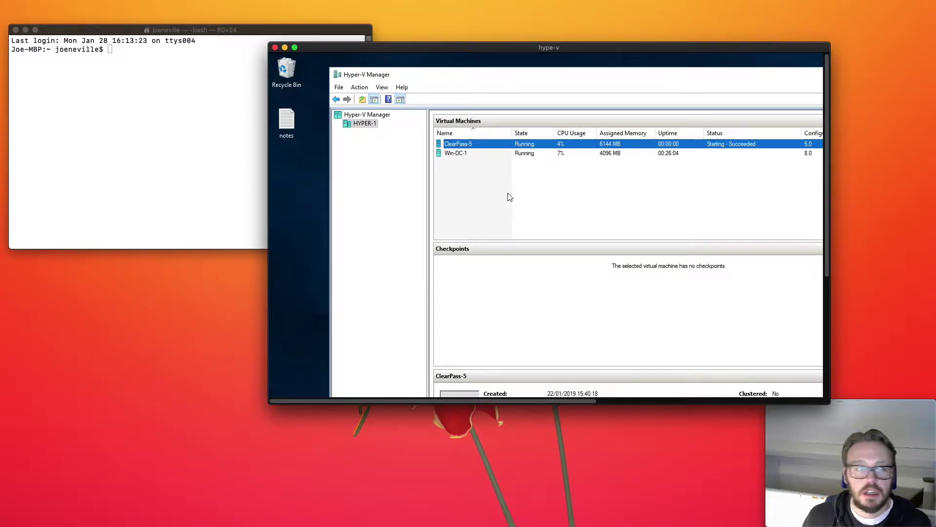
{"action": "mouse_move", "coordinate": [9, 201]}
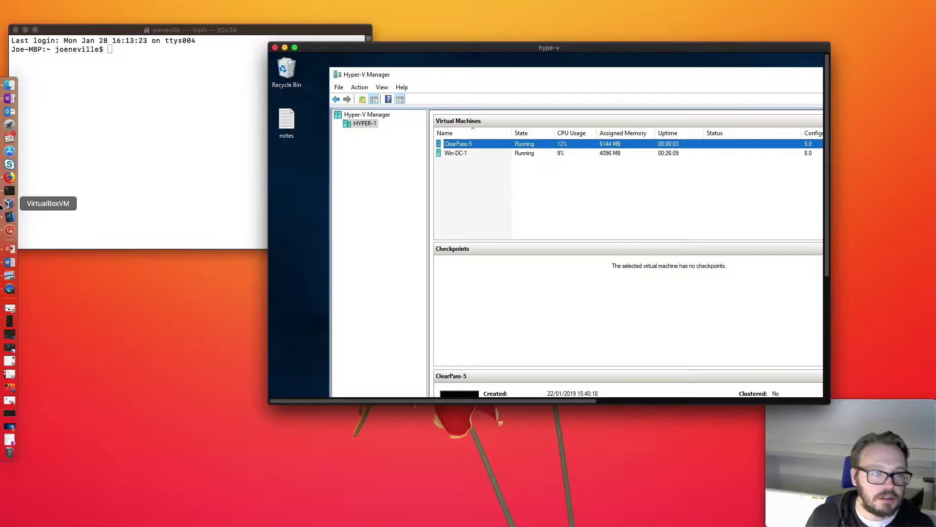
{"action": "left_click", "coordinate": [10, 228]}
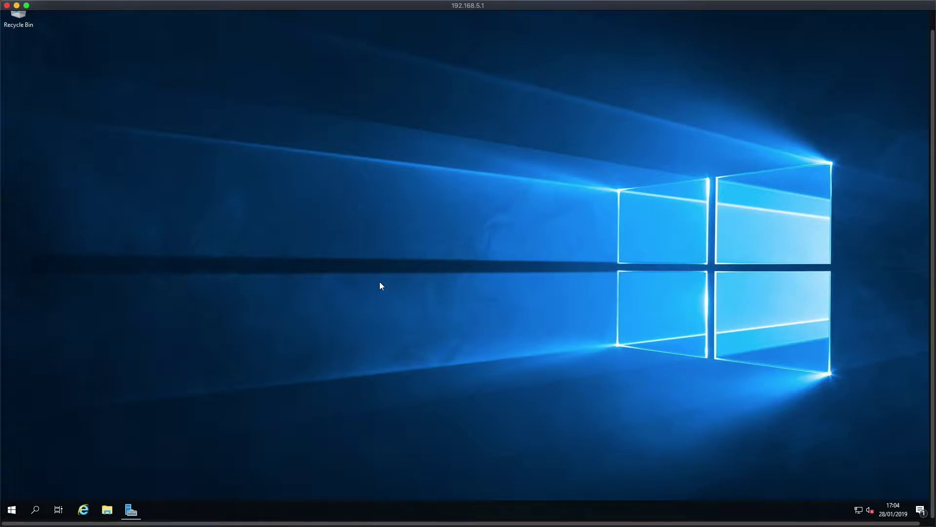
Change the desktop background type to Solid color and choose the Brick red swatch
{"action": "right_click", "coordinate": [340, 241]}
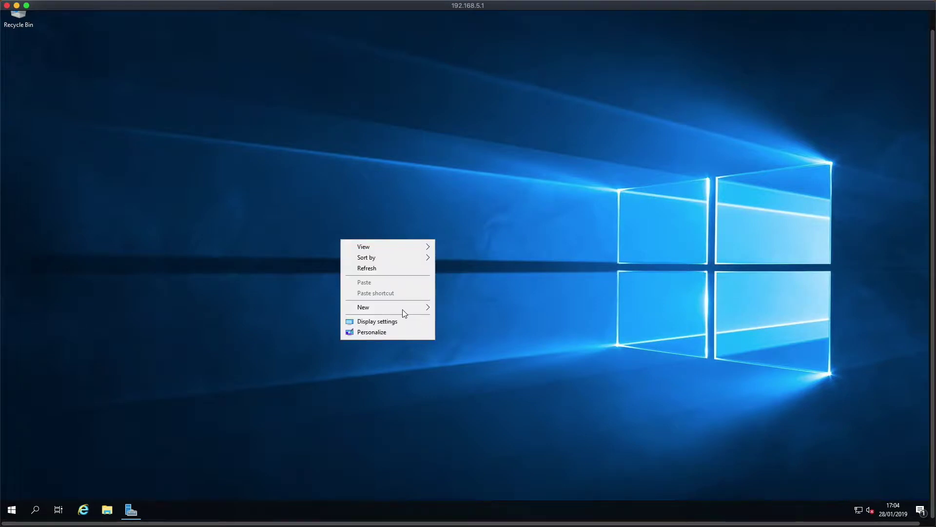
{"action": "left_click", "coordinate": [386, 332]}
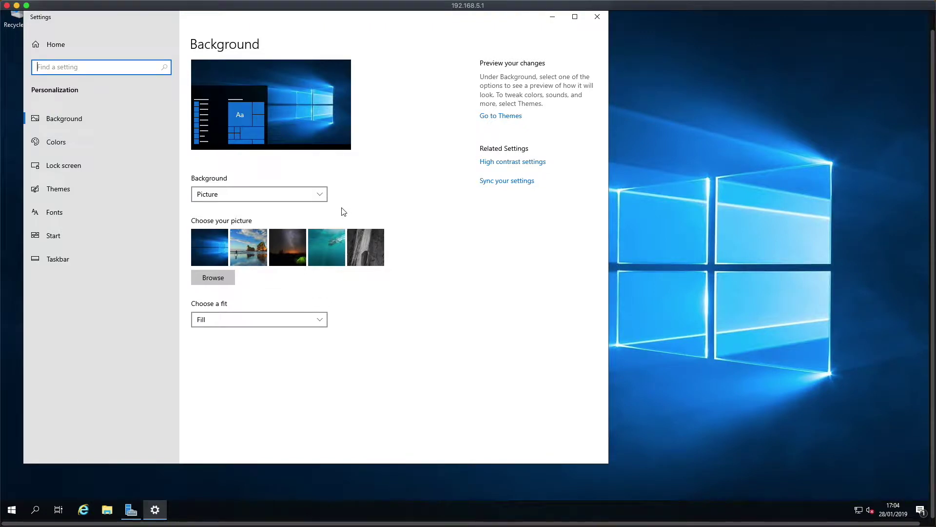
{"action": "left_click", "coordinate": [315, 193]}
{"action": "left_click", "coordinate": [230, 209]}
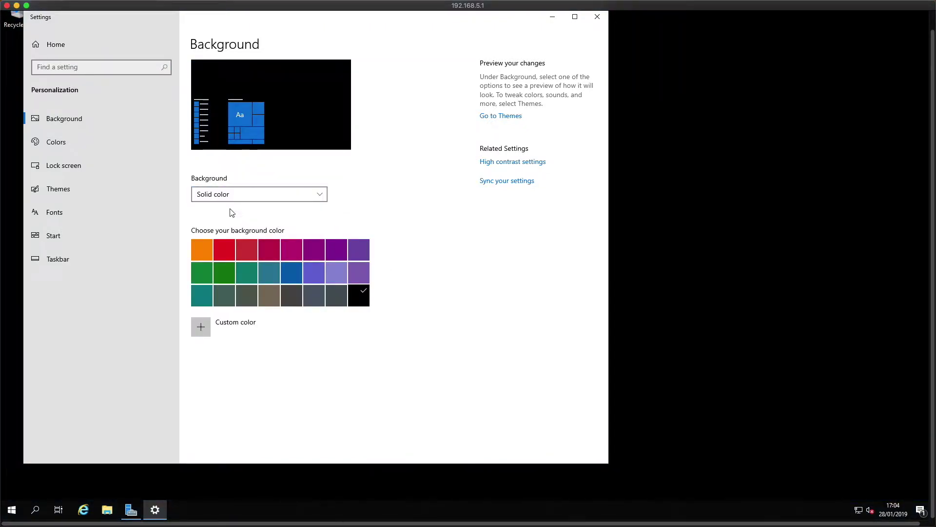
{"action": "left_click", "coordinate": [246, 251]}
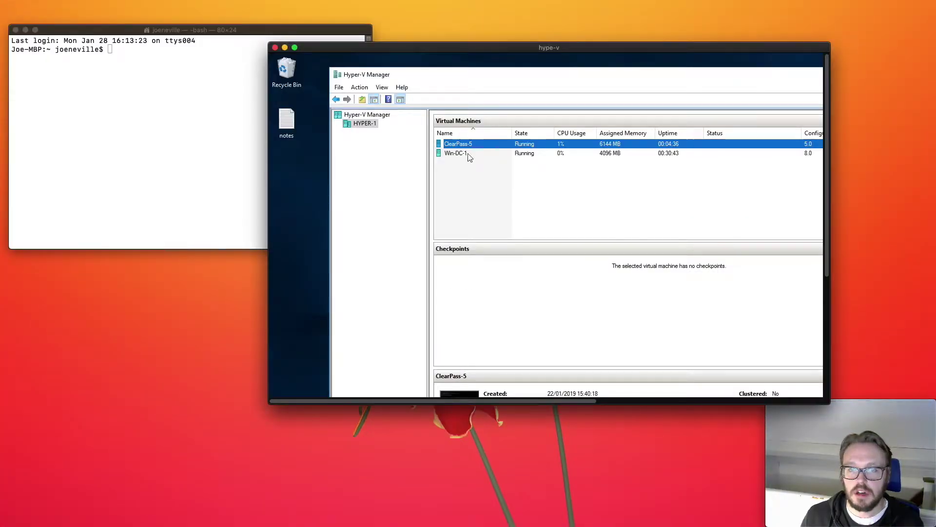
Open the ClearPass-5 VM console to reach its login prompt at 192.168.5.10
{"action": "double_click", "coordinate": [472, 146]}
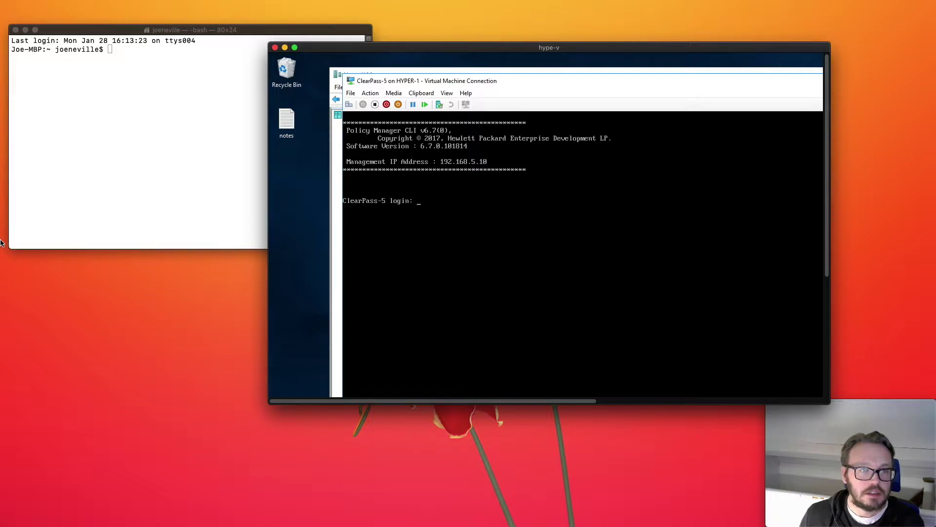
Browse to 192.168.5.10 in Firefox and log into ClearPass Policy Manager as admin
{"action": "mouse_move", "coordinate": [2, 209]}
{"action": "left_click", "coordinate": [9, 177]}
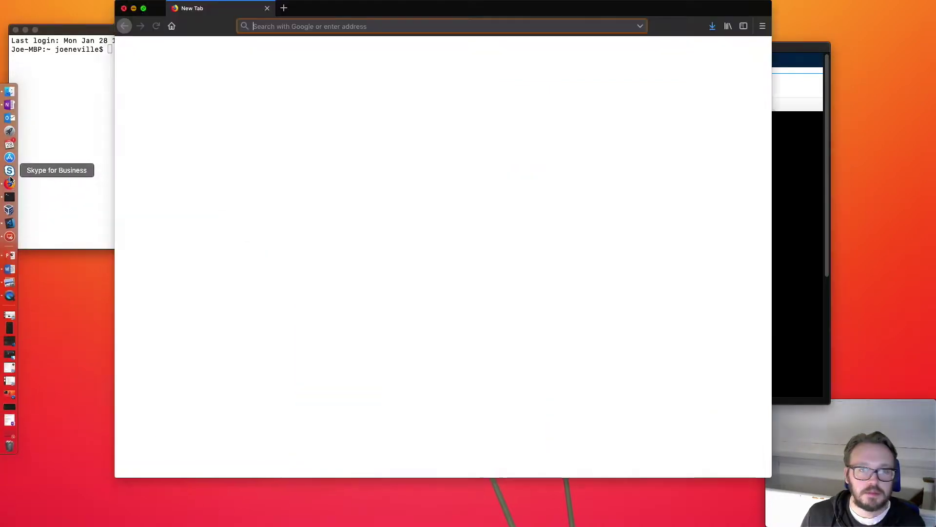
{"action": "type", "text": "192"}
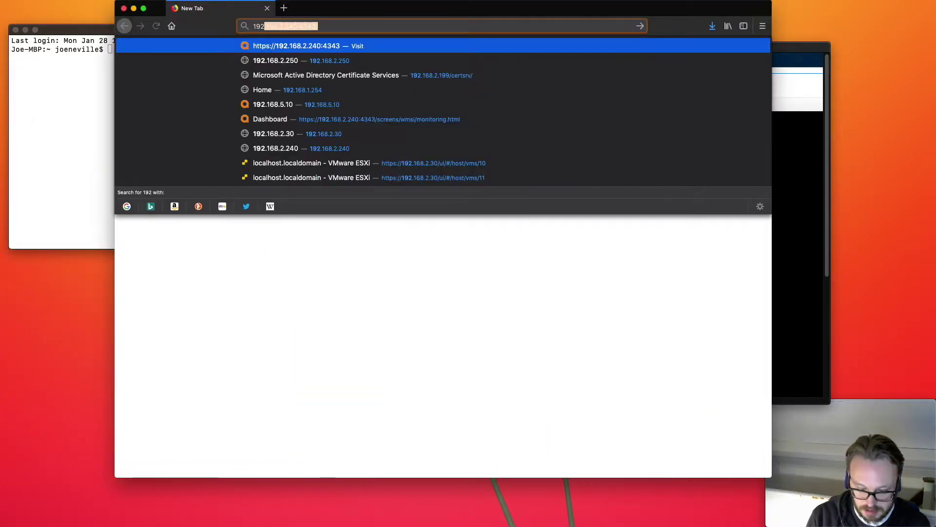
{"action": "type", "text": ".168"}
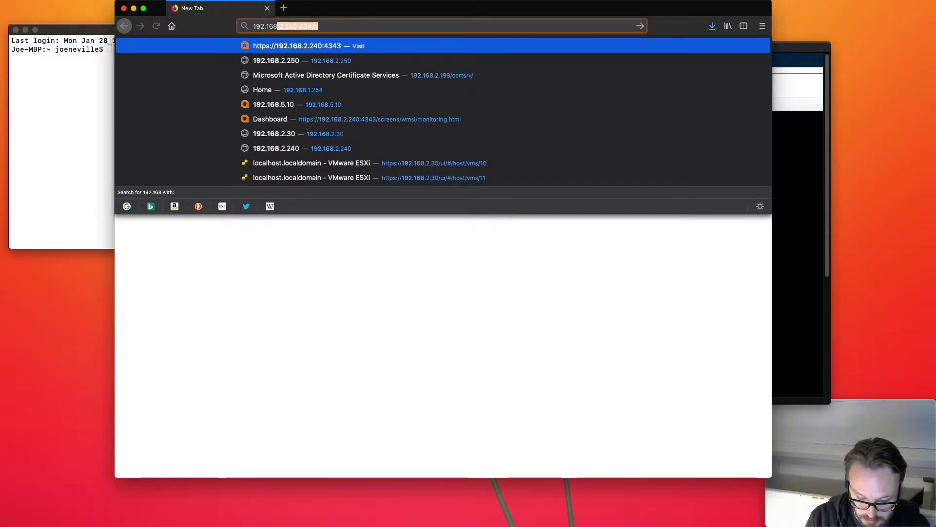
{"action": "type", "text": ".5.10"}
{"action": "key", "text": "Return"}
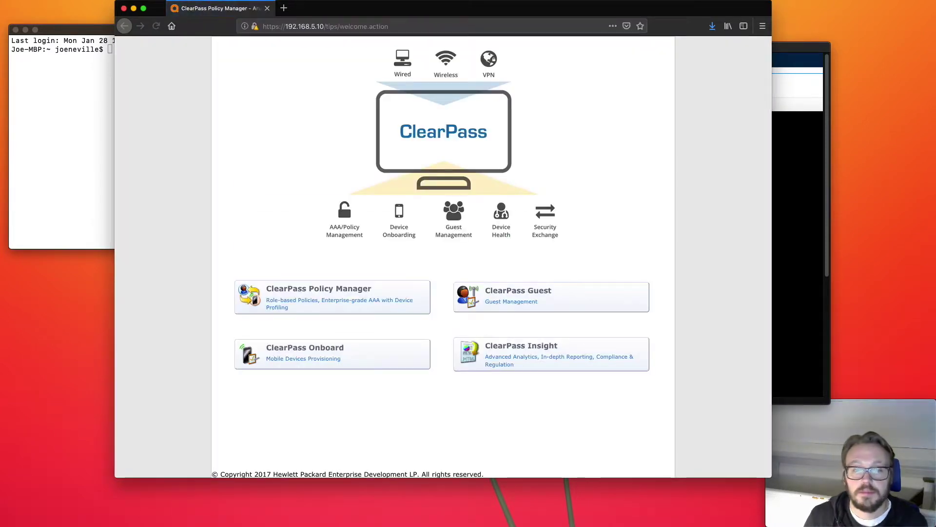
{"action": "left_click", "coordinate": [387, 297]}
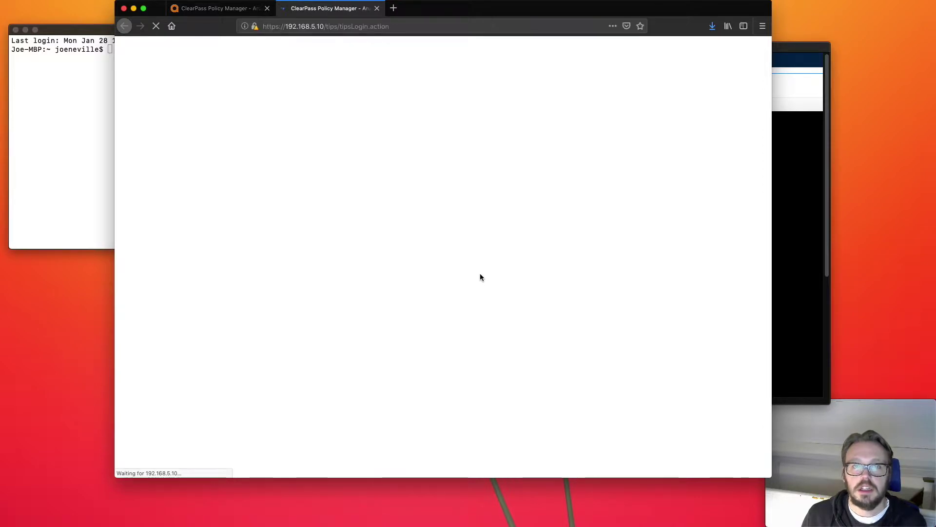
{"action": "left_click", "coordinate": [448, 256]}
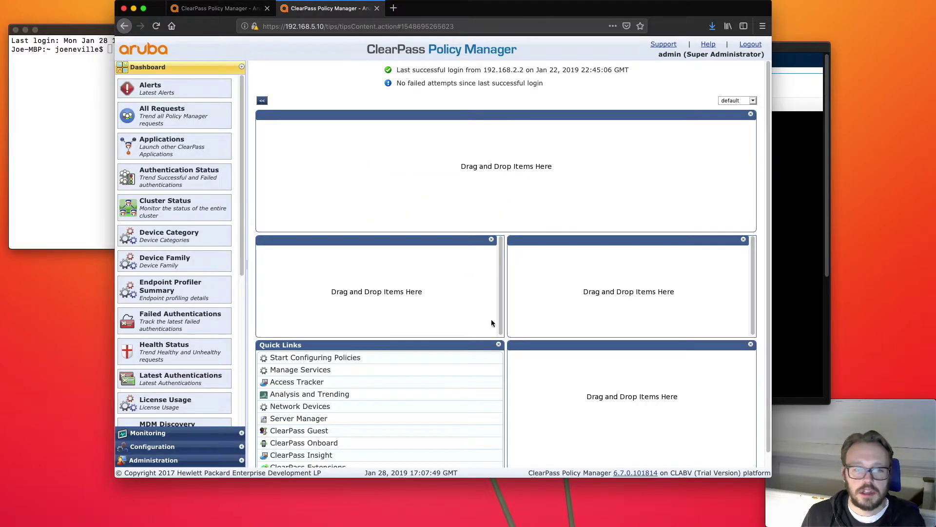
Show the Licensing page under Administration > Server Manager
{"action": "left_click", "coordinate": [163, 458]}
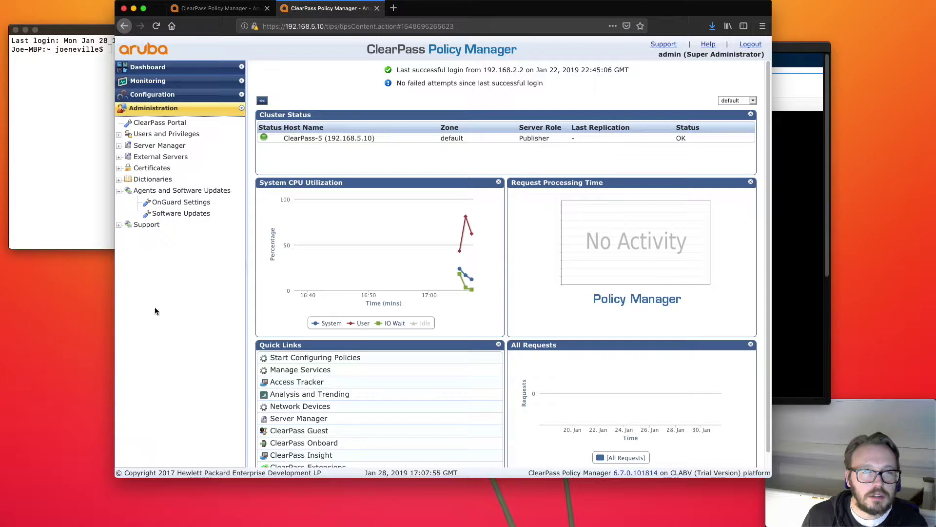
{"action": "left_click", "coordinate": [159, 146]}
{"action": "left_click", "coordinate": [166, 190]}
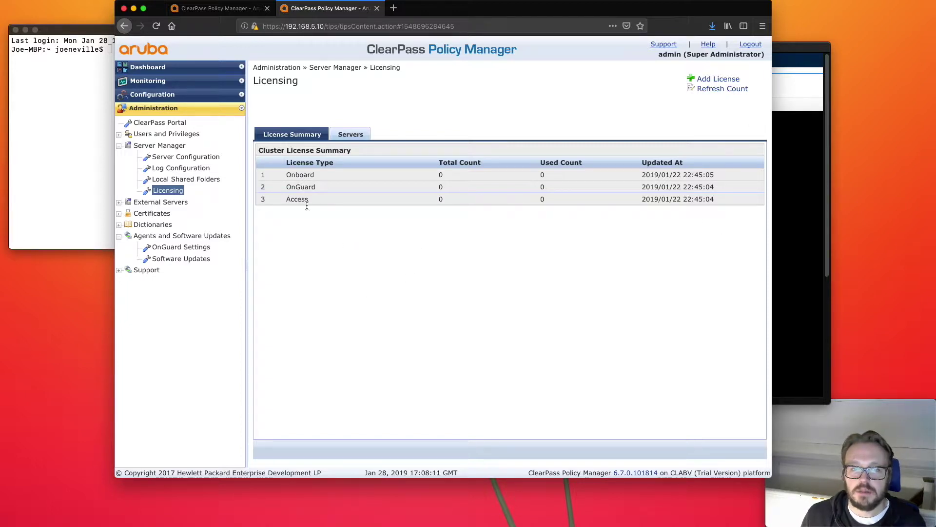
Install Cumulative Patch 8 from Software Updates, upgrading ClearPass to 6.7.8.109113
{"action": "left_click", "coordinate": [722, 80]}
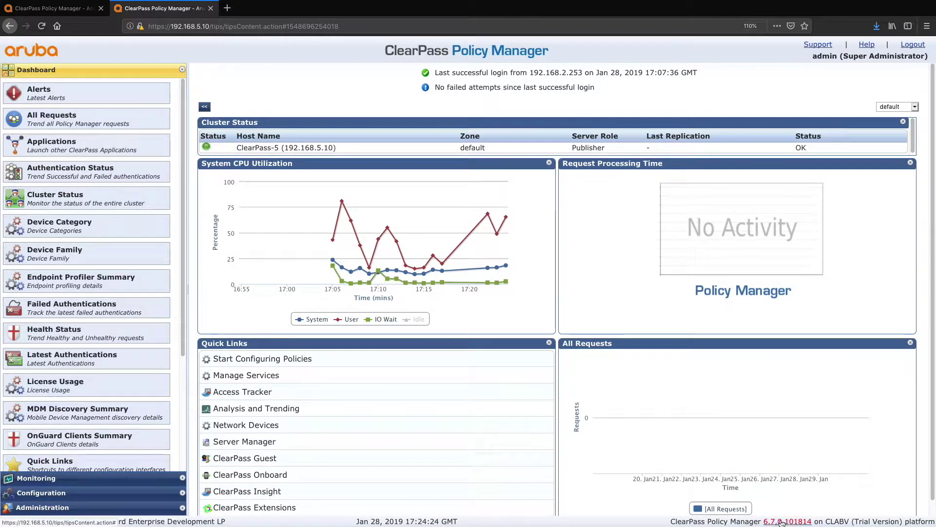
{"action": "left_click", "coordinate": [64, 507]}
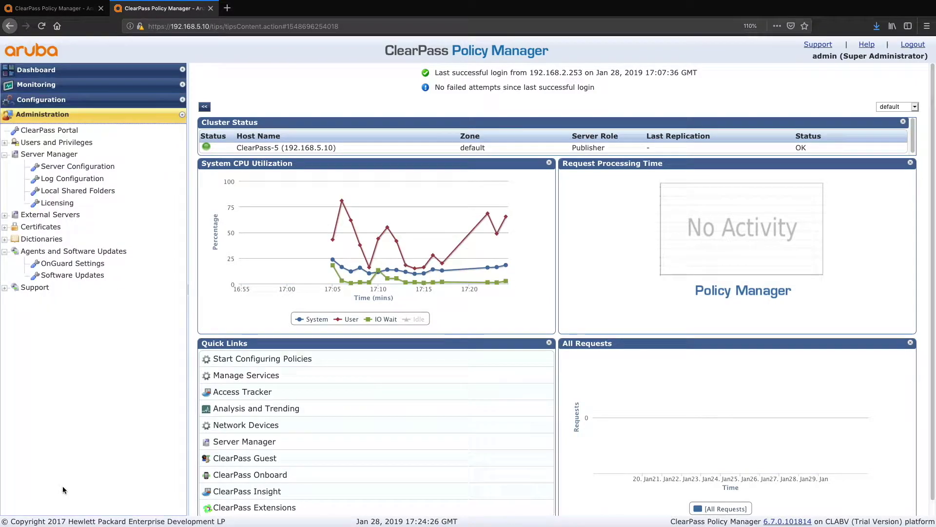
{"action": "left_click", "coordinate": [88, 276]}
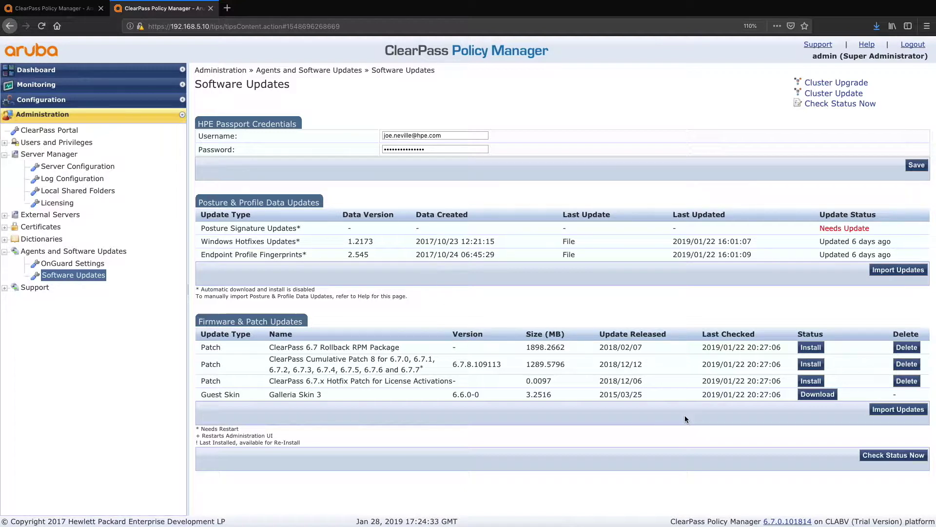
{"action": "left_click", "coordinate": [818, 364]}
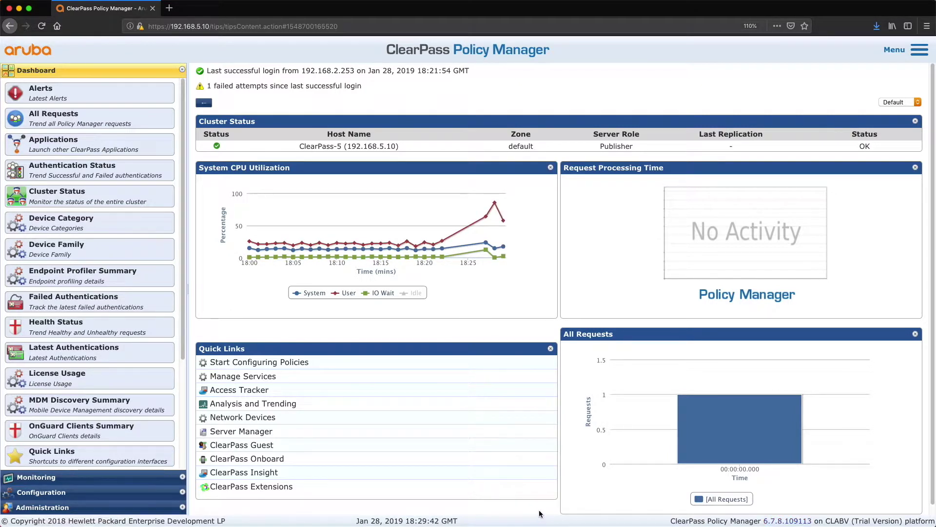
Open ClearPass-5's Server Configuration, check primary DNS 192.168.5.1, and begin Join AD Domain
{"action": "left_click", "coordinate": [50, 493]}
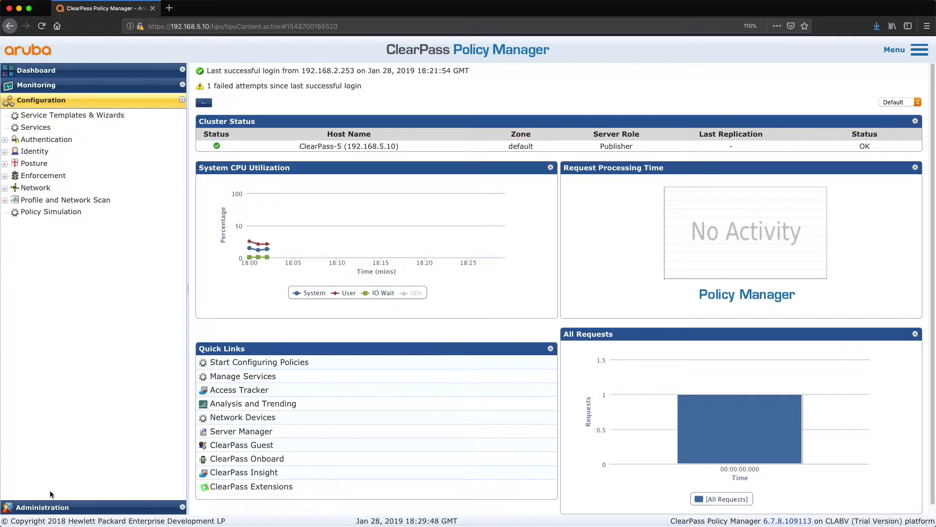
{"action": "left_click", "coordinate": [50, 507]}
{"action": "left_click", "coordinate": [98, 168]}
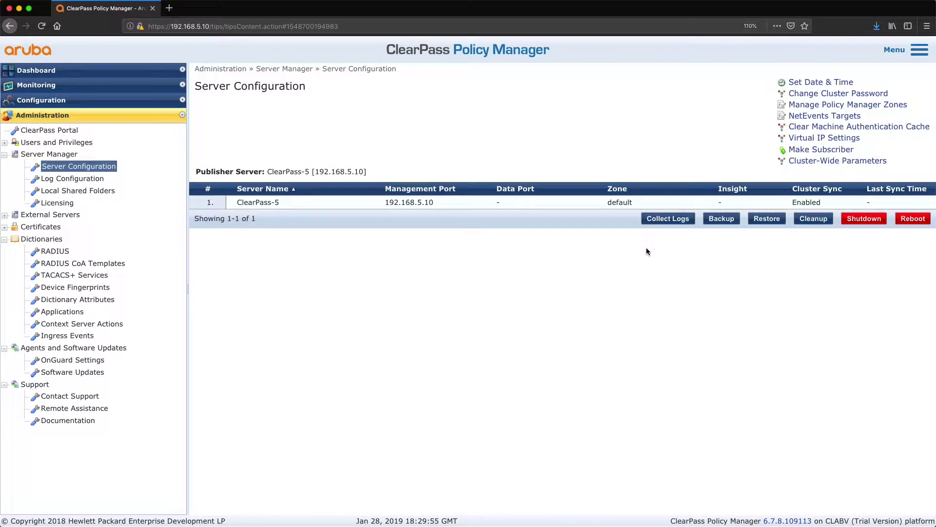
{"action": "left_click", "coordinate": [313, 207]}
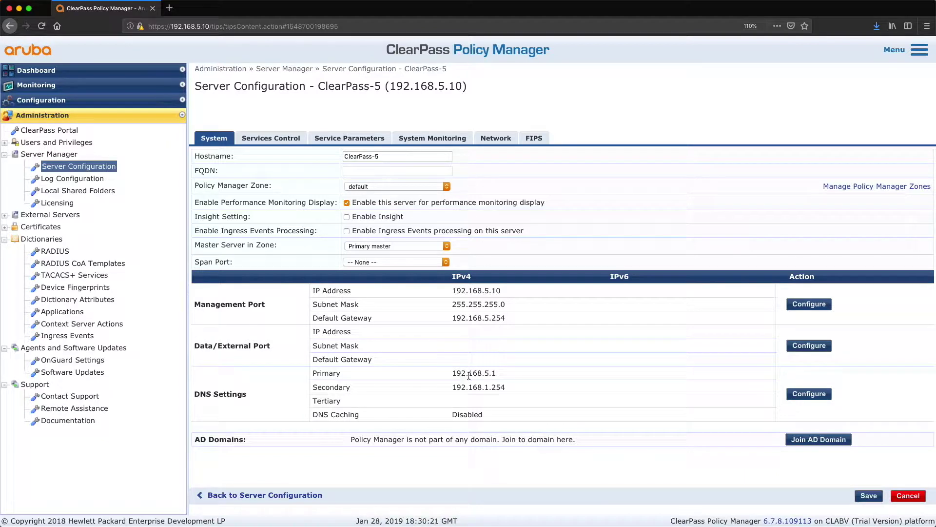
{"action": "left_click_drag", "start_coordinate": [496, 373], "coordinate": [444, 375]}
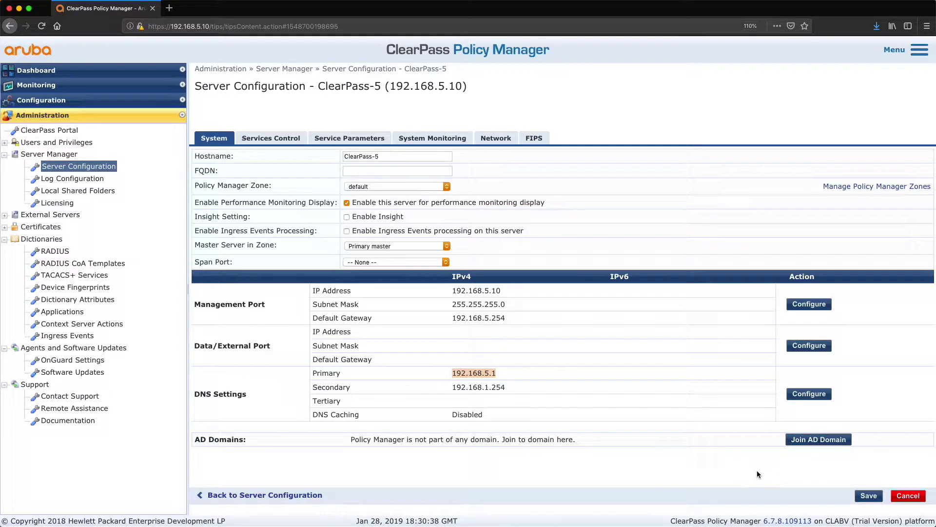
{"action": "left_click", "coordinate": [814, 439]}
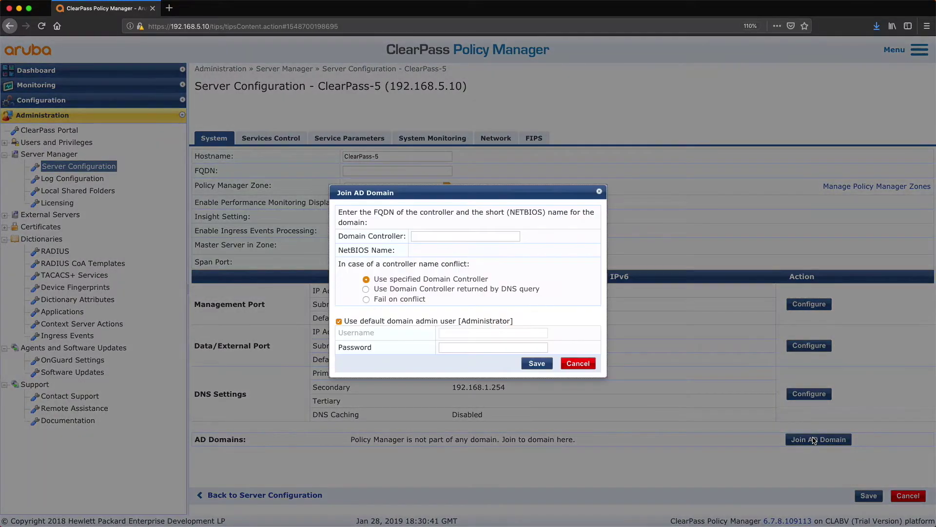
Join REDSQUAD.HOME through controller Win-DC-1 using the default domain administrator and its password
{"action": "left_click", "coordinate": [422, 236]}
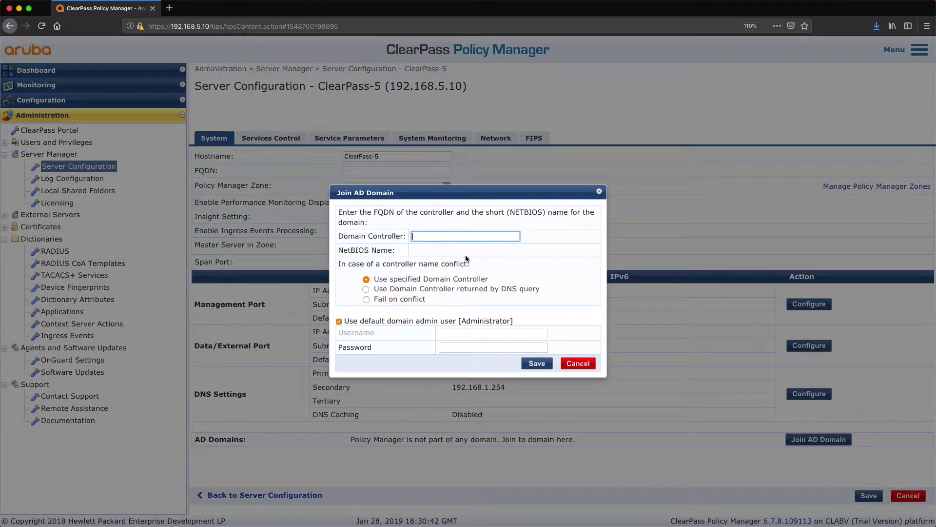
{"action": "type", "text": "Win-DC-1.redsquad.home"}
{"action": "key", "text": "Tab"}
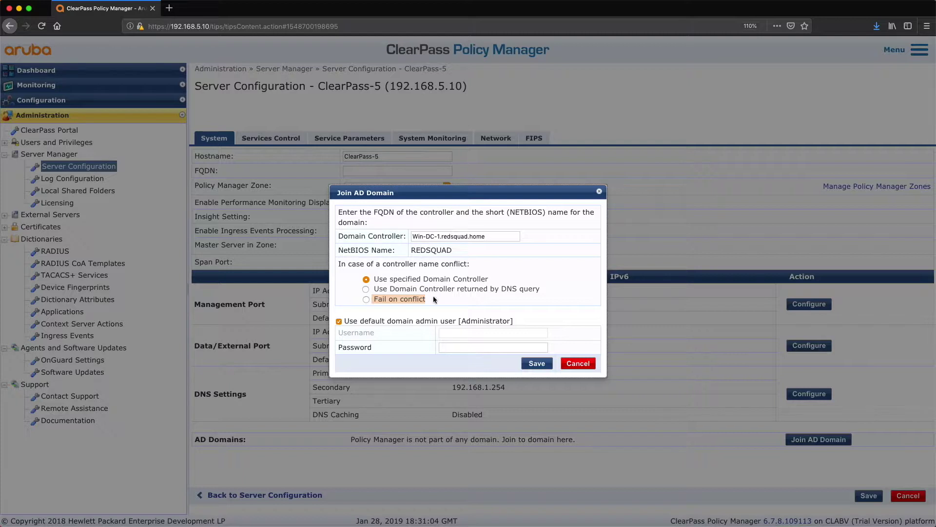
{"action": "left_click", "coordinate": [464, 346]}
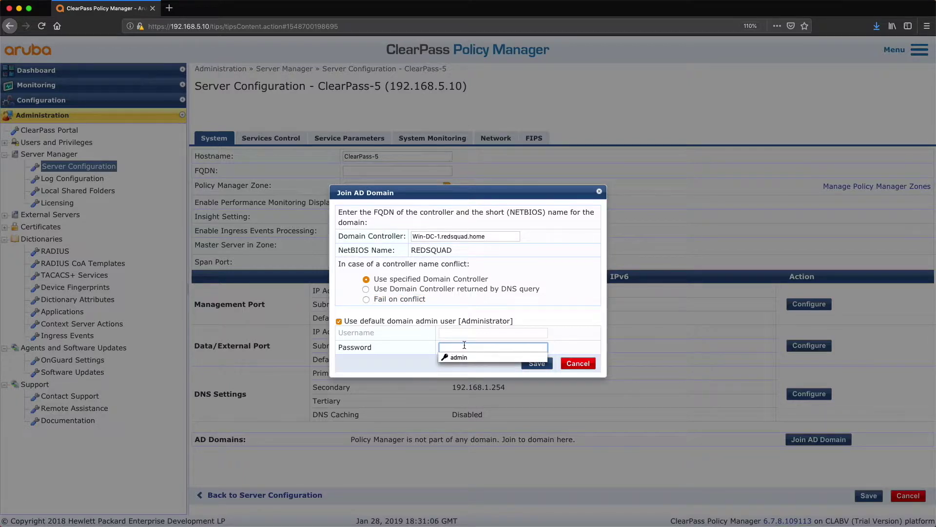
{"action": "type", "text": "a"}
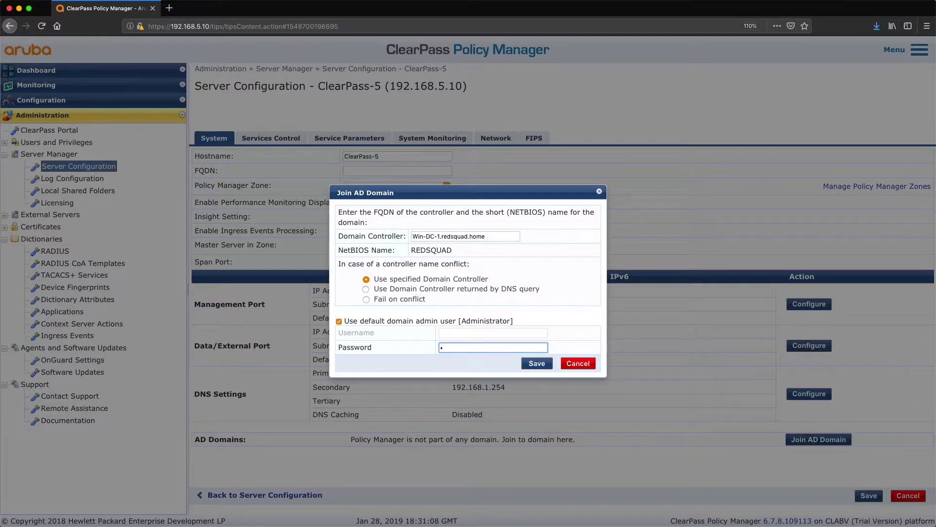
{"action": "type", "text": "••••••••"}
{"action": "left_click", "coordinate": [535, 363]}
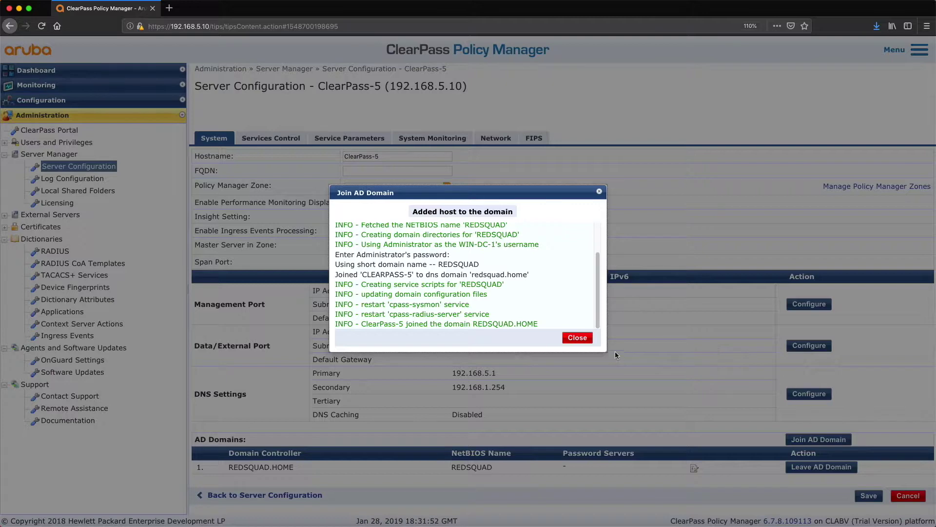
Close the domain-join log, returning to the configuration tree with REDSQUAD.HOME listed
{"action": "left_click", "coordinate": [577, 338]}
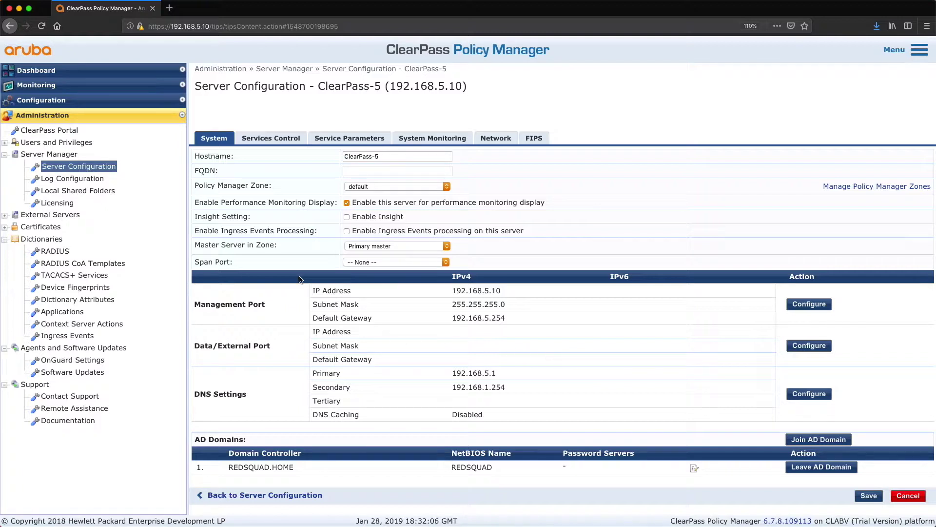
{"action": "left_click", "coordinate": [34, 97]}
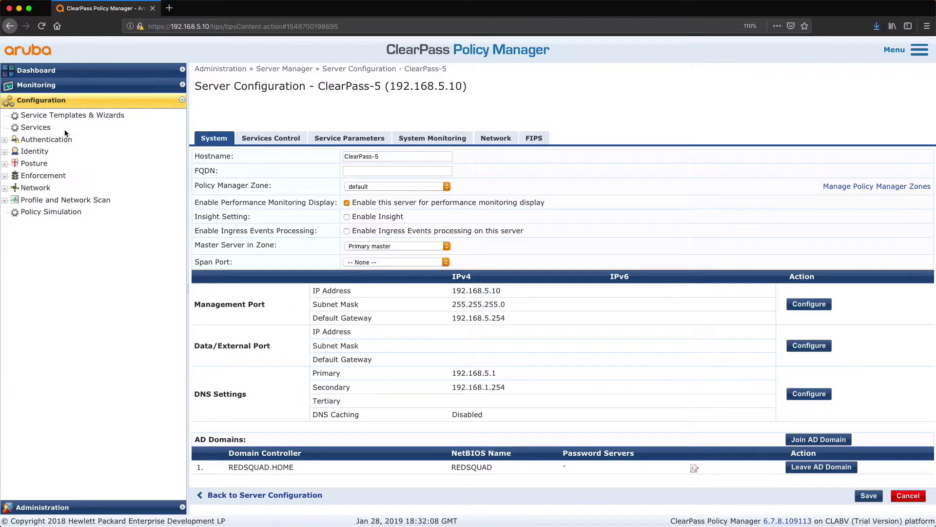
Add a new authentication source named Win-DC-1 of type Active Directory
{"action": "left_click", "coordinate": [4, 140]}
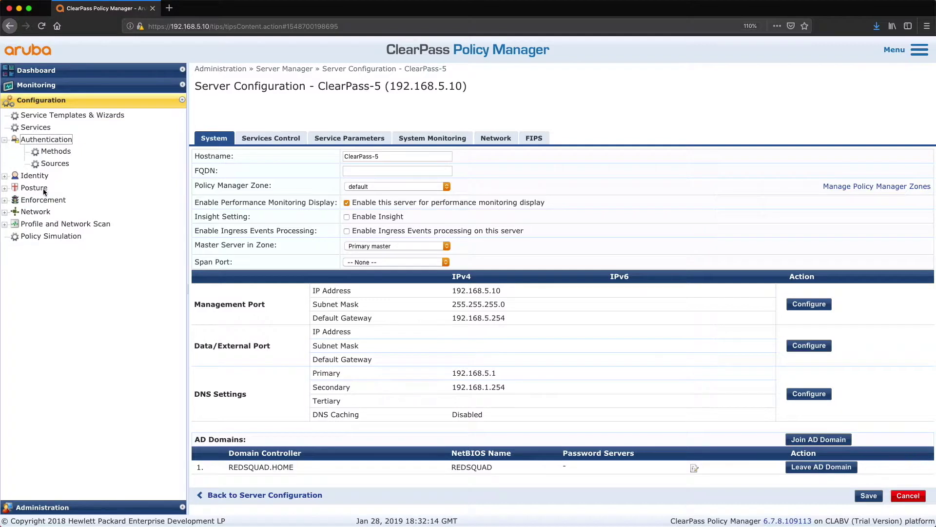
{"action": "left_click", "coordinate": [56, 163]}
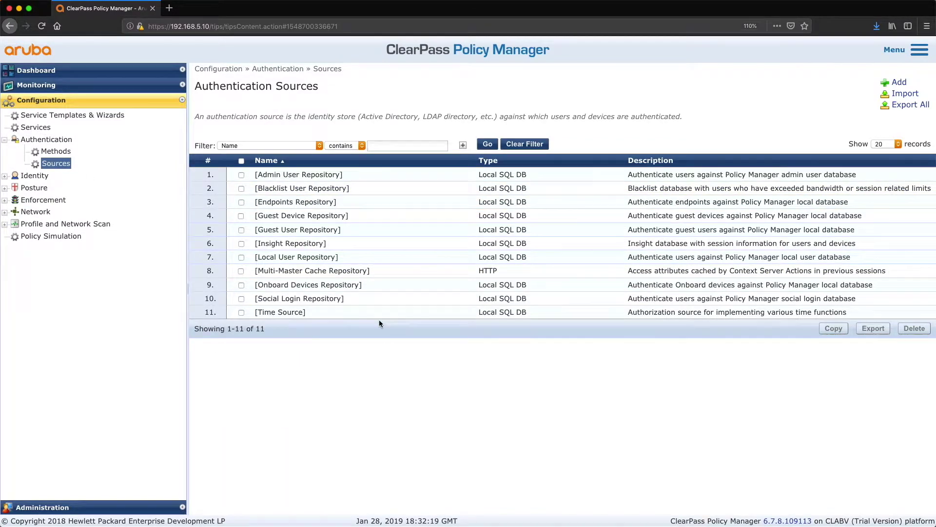
{"action": "left_click", "coordinate": [895, 82]}
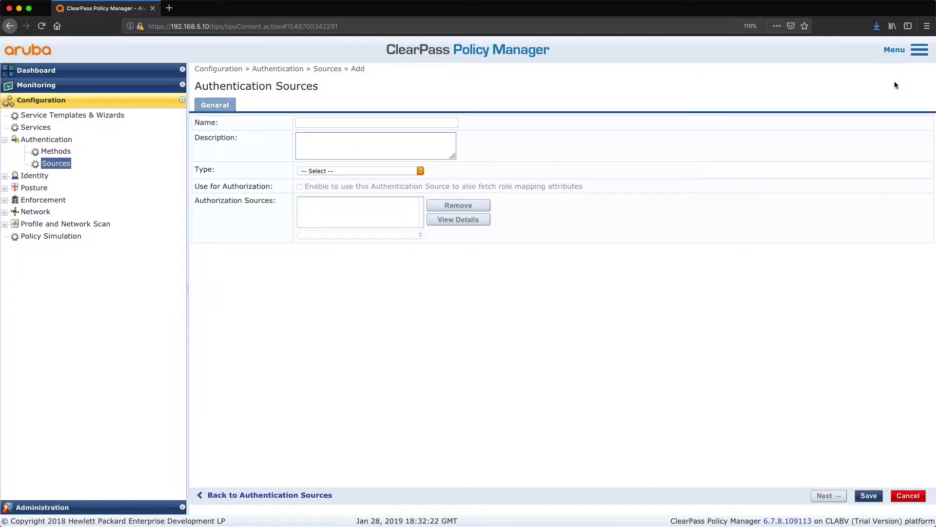
{"action": "left_click", "coordinate": [317, 123]}
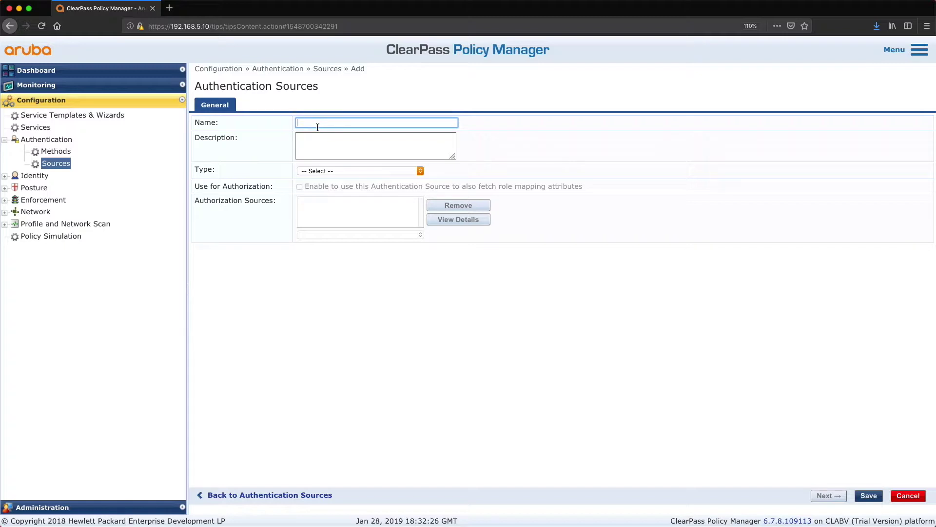
{"action": "type", "text": "Win-DC-1"}
{"action": "left_click", "coordinate": [357, 171]}
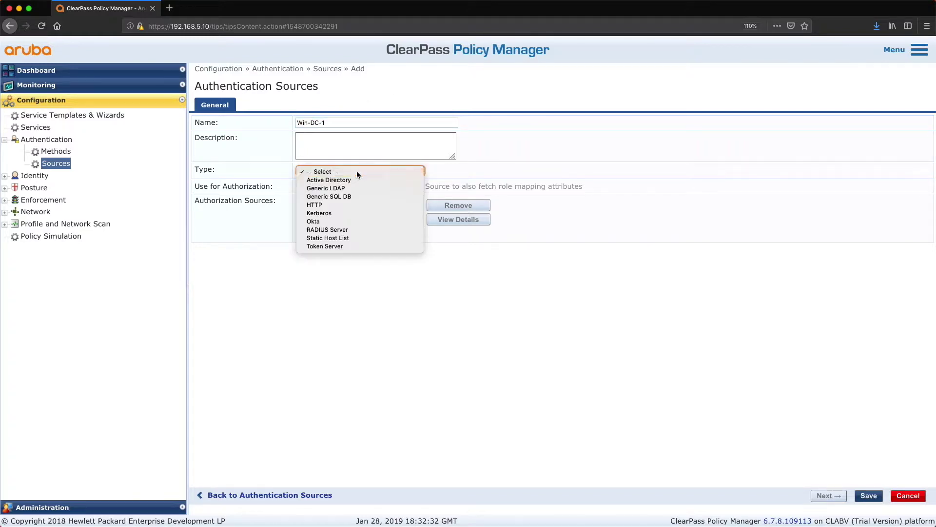
{"action": "left_click", "coordinate": [352, 179]}
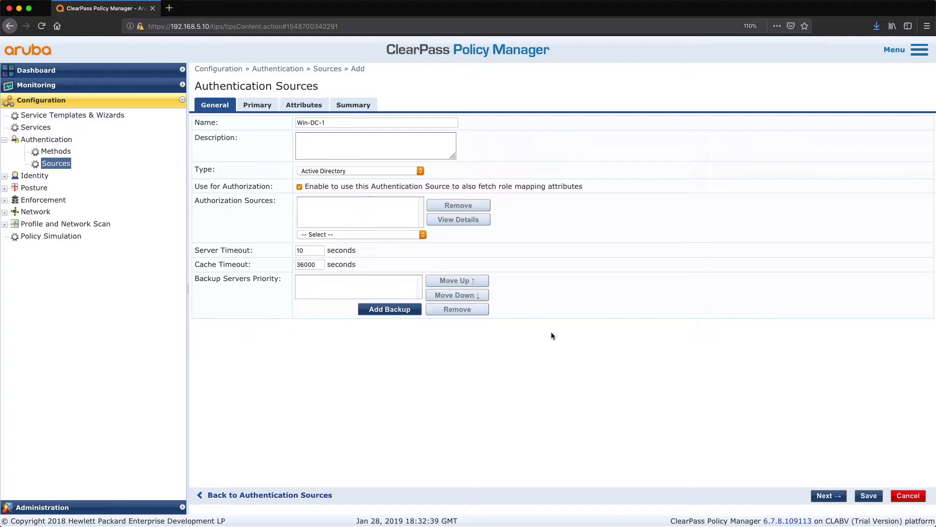
{"action": "left_click", "coordinate": [834, 497]}
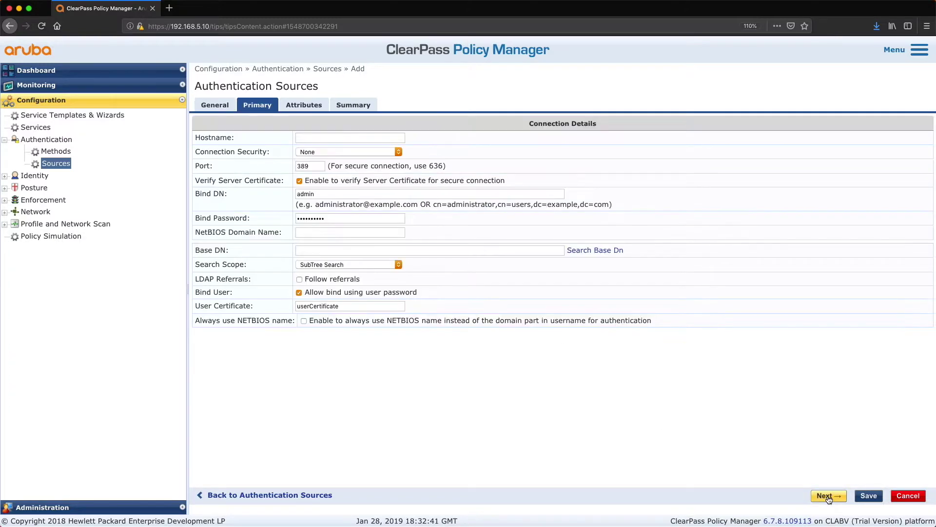
Set hostname Win-DC-1.redsquad.home, bind DN user administrator, and the bind password
{"action": "left_click", "coordinate": [316, 139]}
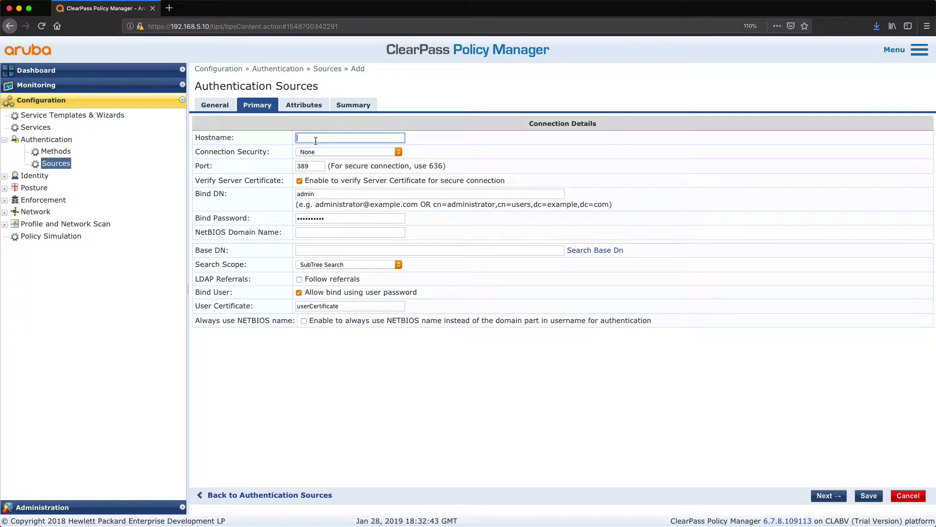
{"action": "type", "text": "Win-DC-1.redsquad.home"}
{"action": "left_click", "coordinate": [356, 196]}
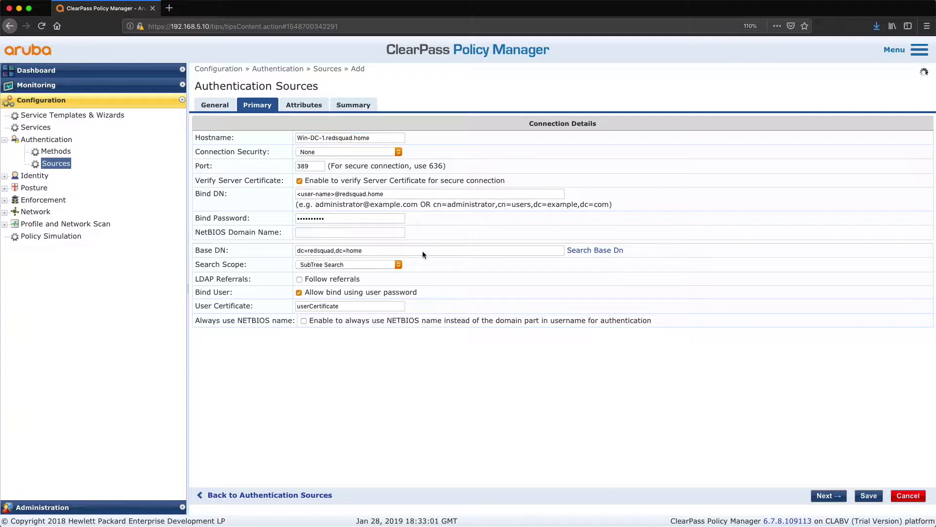
{"action": "left_click", "coordinate": [334, 194]}
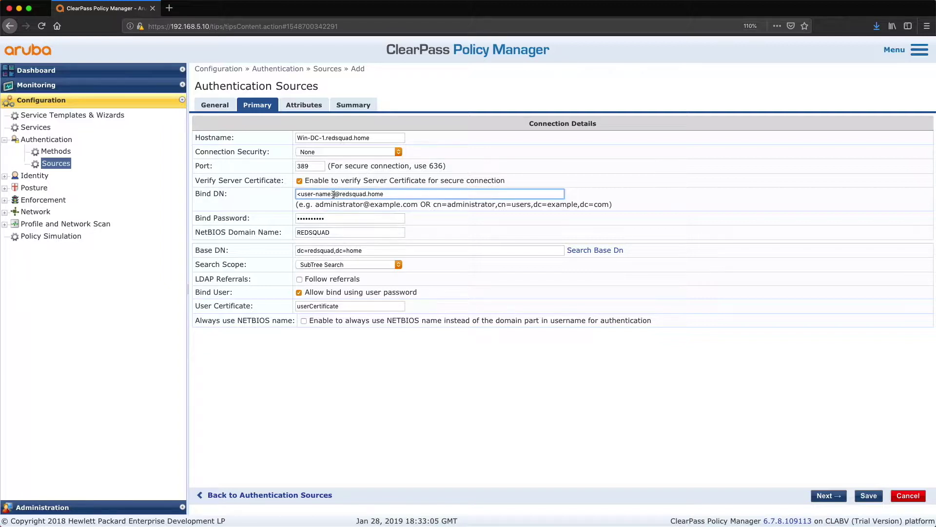
{"action": "key", "text": "BackSpace"}
{"action": "key", "text": "BackSpace"}
{"action": "key", "text": "BackSpace"}
{"action": "key", "text": "BackSpace"}
{"action": "key", "text": "BackSpace"}
{"action": "key", "text": "BackSpace"}
{"action": "key", "text": "BackSpace"}
{"action": "key", "text": "BackSpace"}
{"action": "key", "text": "BackSpace"}
{"action": "key", "text": "BackSpace"}
{"action": "key", "text": "BackSpace"}
{"action": "type", "text": "administrator"}
{"action": "key", "text": "Tab"}
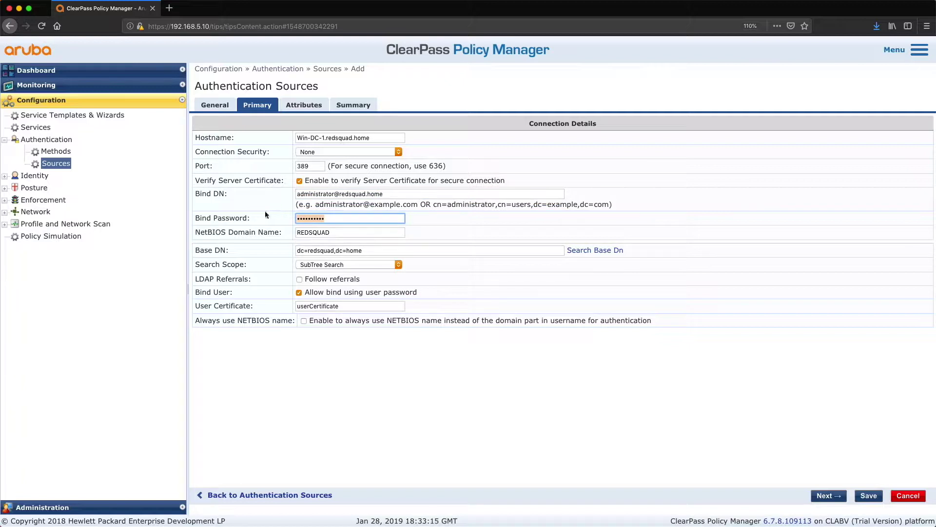
{"action": "type", "text": "•••••••••••••••"}
{"action": "left_click", "coordinate": [683, 246]}
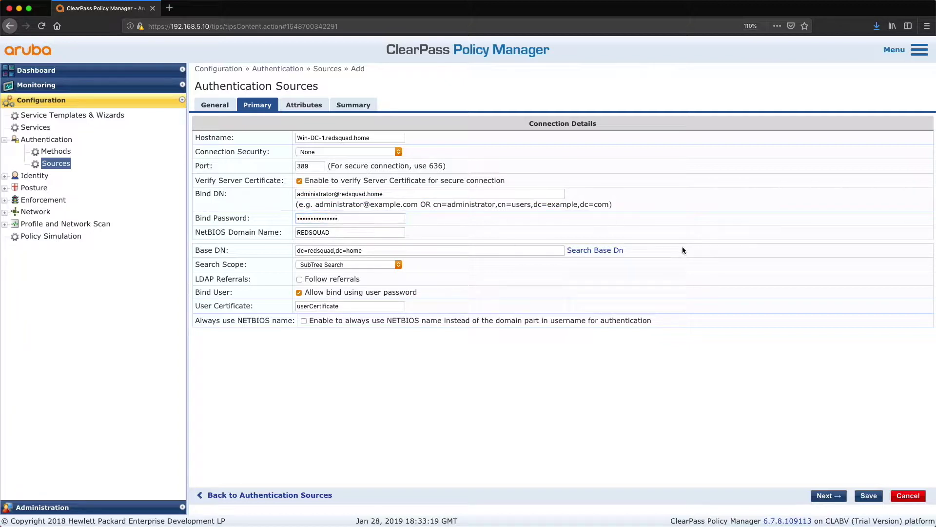
Pick base DN dc=redsquad,dc=home from the LDAP Browser and save the Win-DC-1 source
{"action": "left_click", "coordinate": [603, 249]}
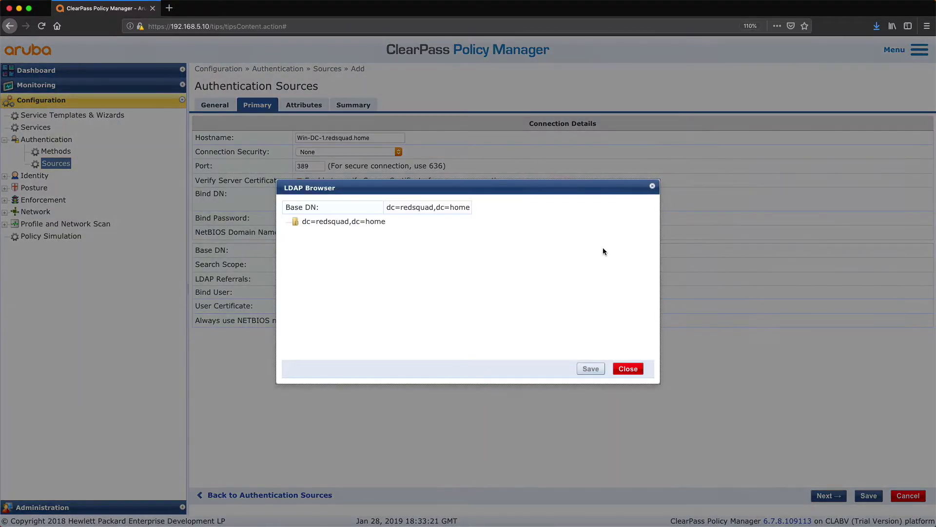
{"action": "left_click", "coordinate": [321, 224]}
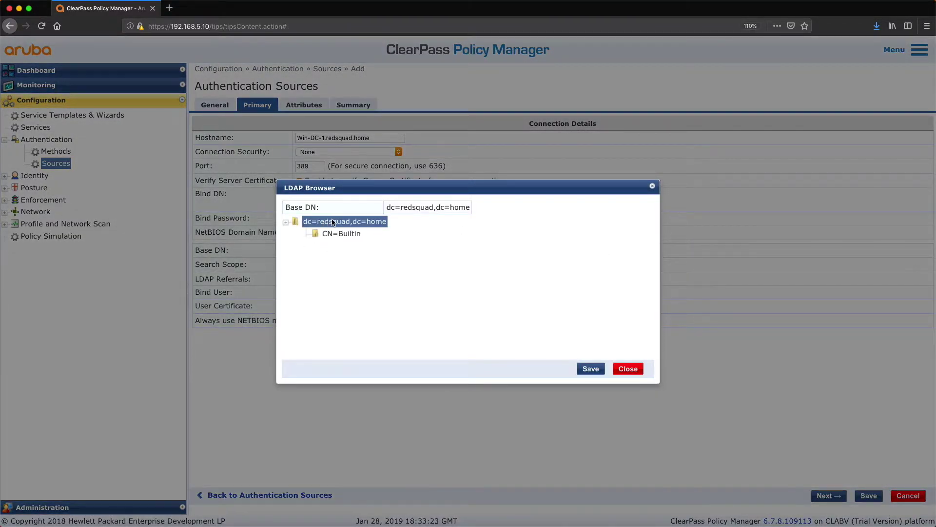
{"action": "left_click", "coordinate": [591, 371]}
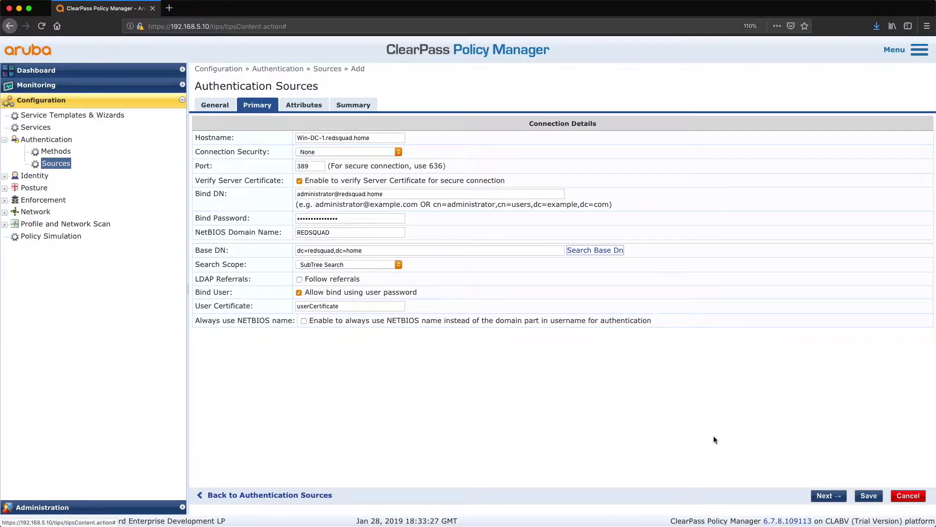
{"action": "left_click", "coordinate": [868, 495]}
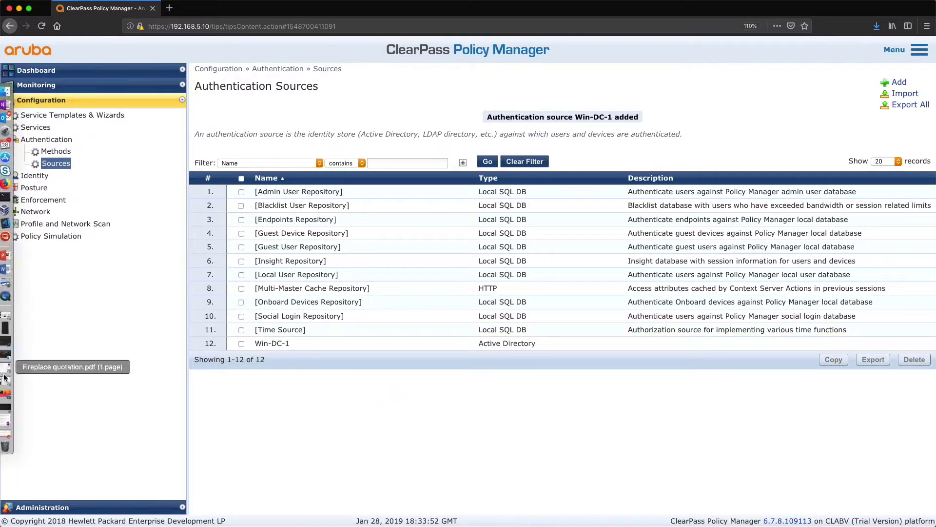
Start a new network device named AP-1 with IP address 192.168.5.100
{"action": "left_click", "coordinate": [35, 211]}
{"action": "left_click", "coordinate": [53, 225]}
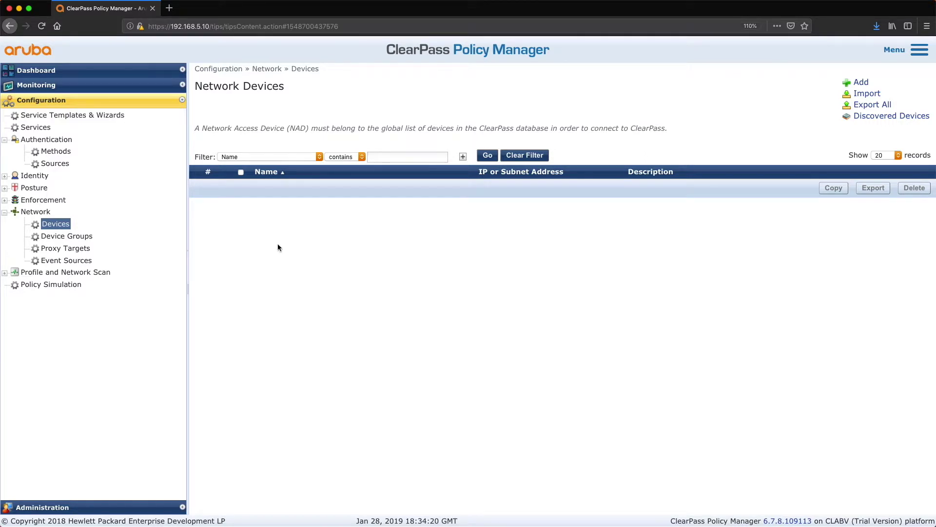
{"action": "left_click", "coordinate": [862, 84]}
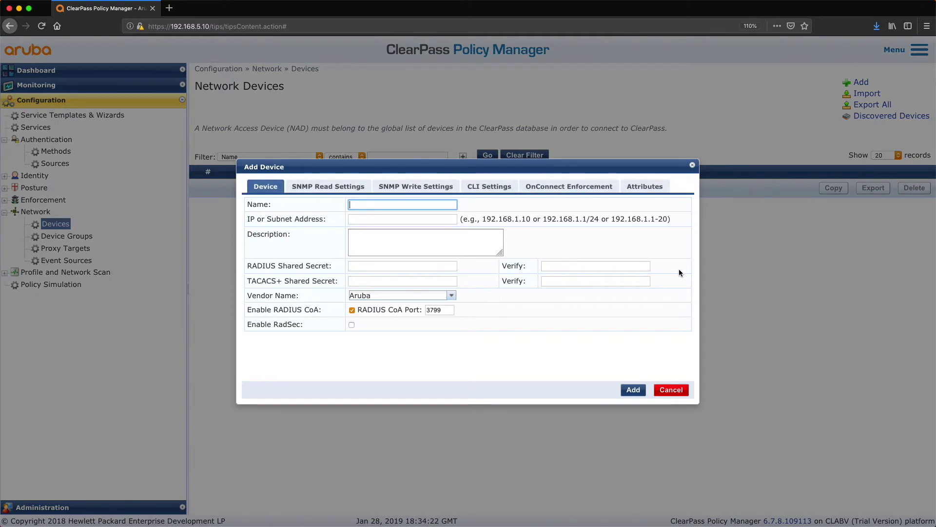
{"action": "type", "text": "AP-1"}
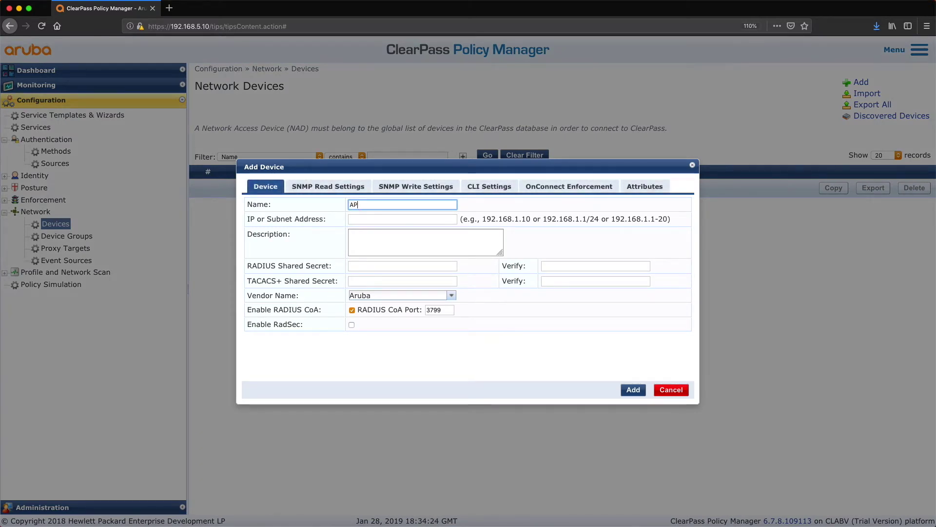
{"action": "left_click", "coordinate": [371, 217]}
{"action": "type", "text": "1"}
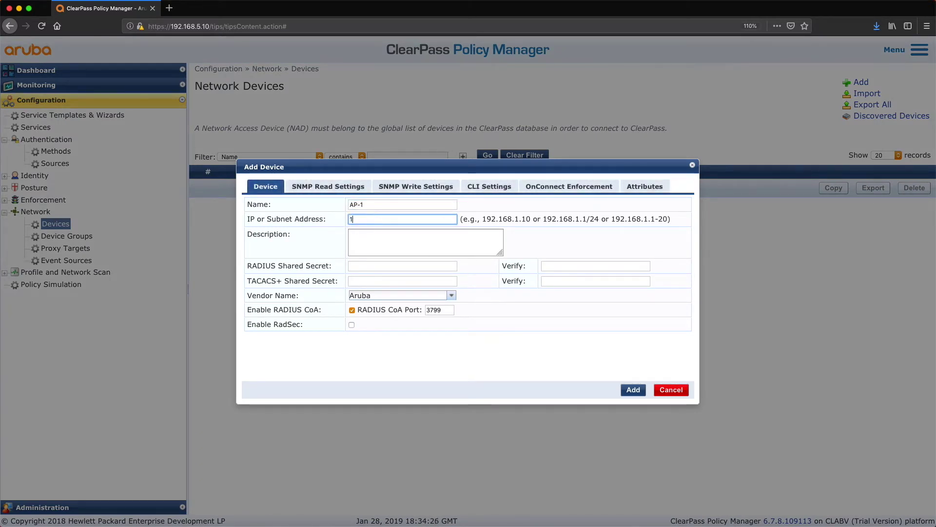
{"action": "type", "text": "92.168.5.100"}
Enter and verify the RADIUS shared secret, then add the AP-1 device
{"action": "left_click", "coordinate": [379, 267]}
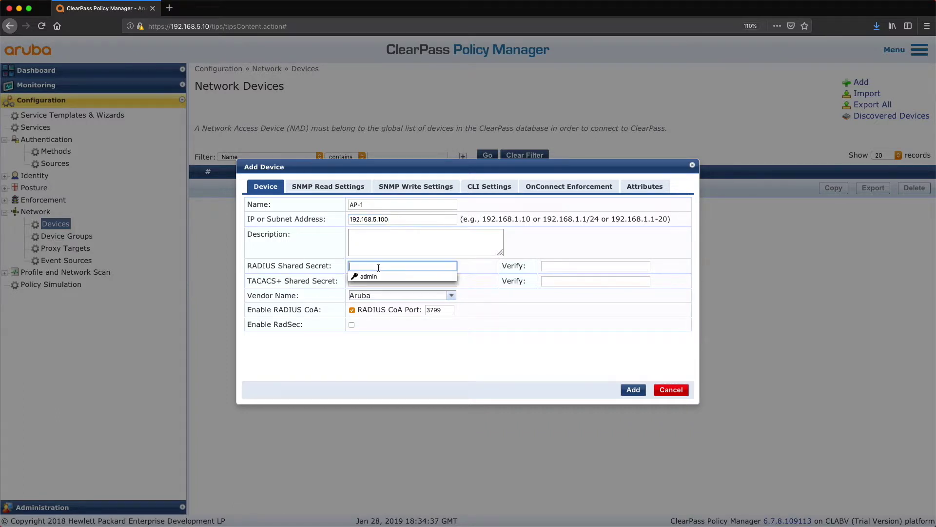
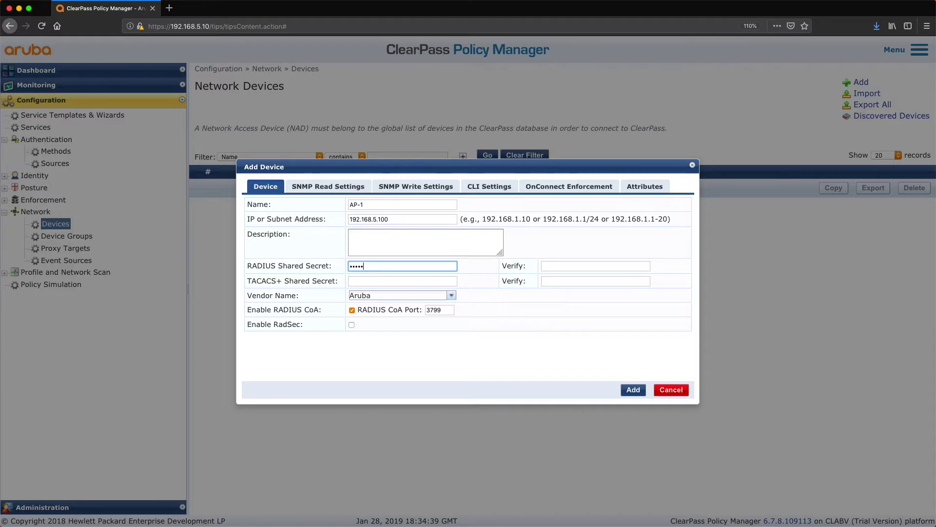
{"action": "left_click", "coordinate": [596, 266]}
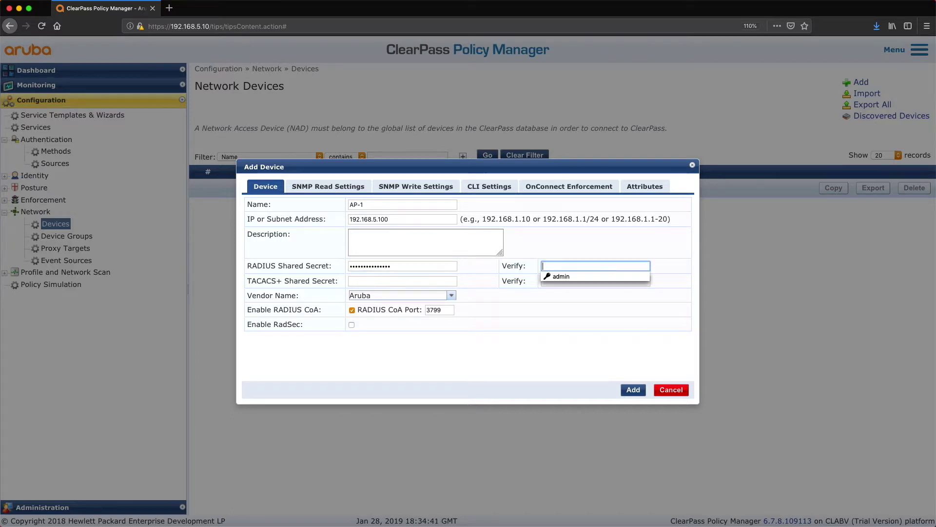
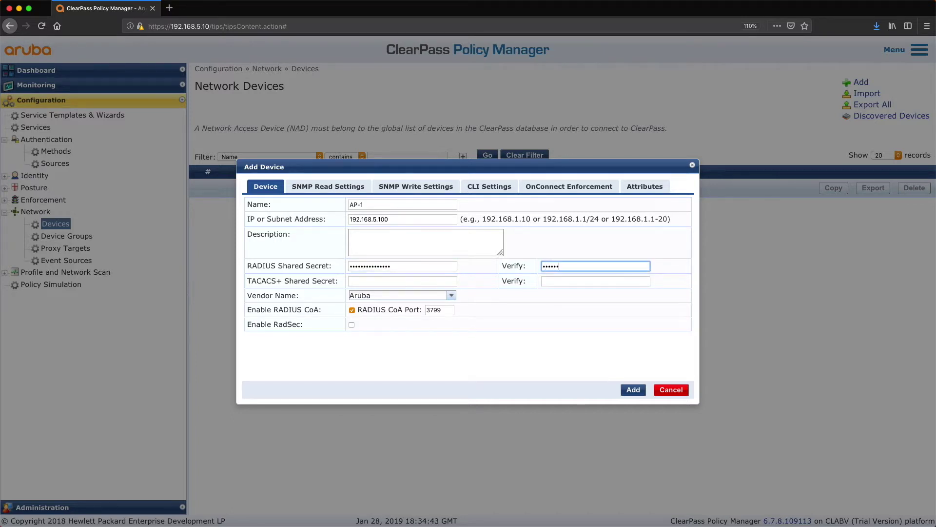
{"action": "left_click", "coordinate": [637, 390]}
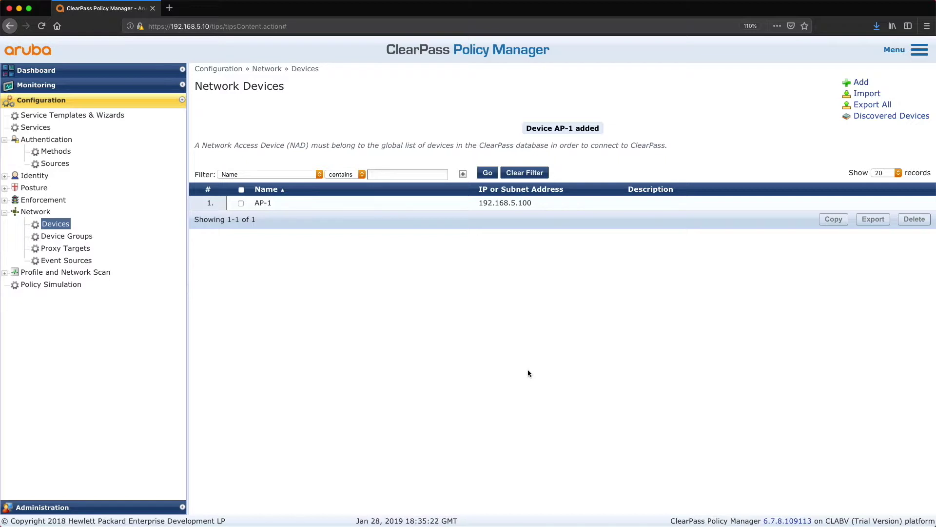
{"action": "left_click", "coordinate": [66, 507]}
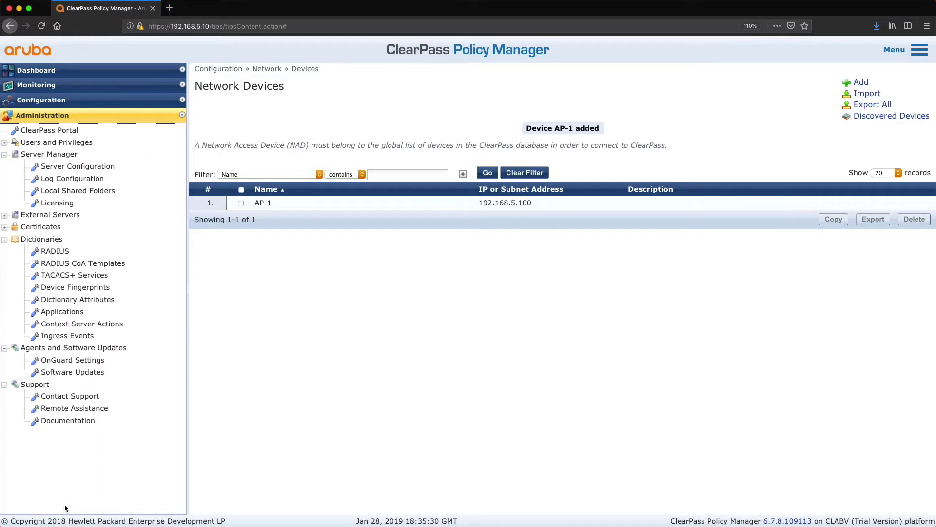
Submit a certificate signing request with an empty SAN and a private key password
{"action": "left_click", "coordinate": [29, 226]}
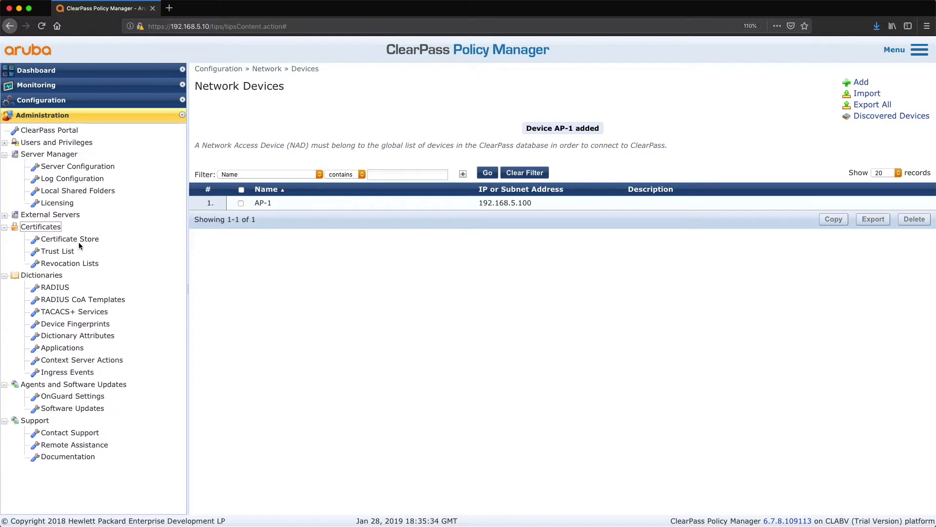
{"action": "left_click", "coordinate": [81, 240]}
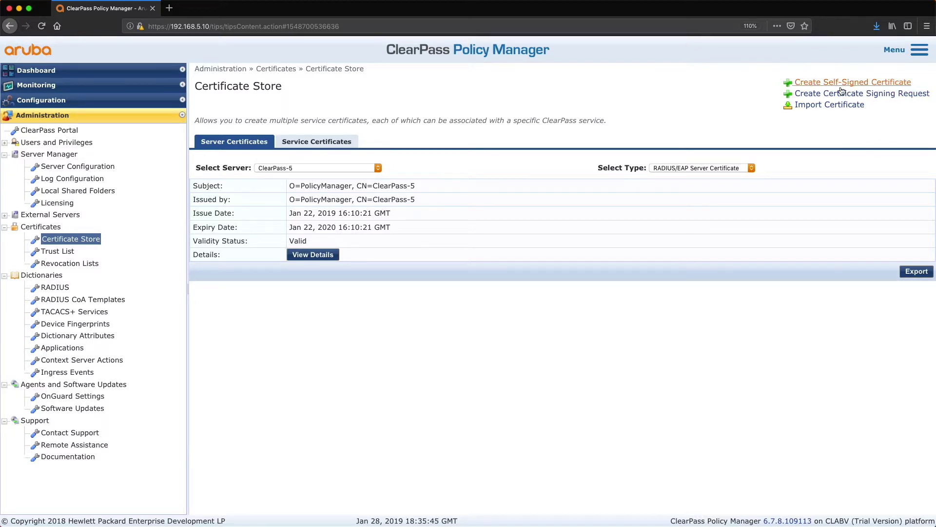
{"action": "left_click", "coordinate": [904, 95]}
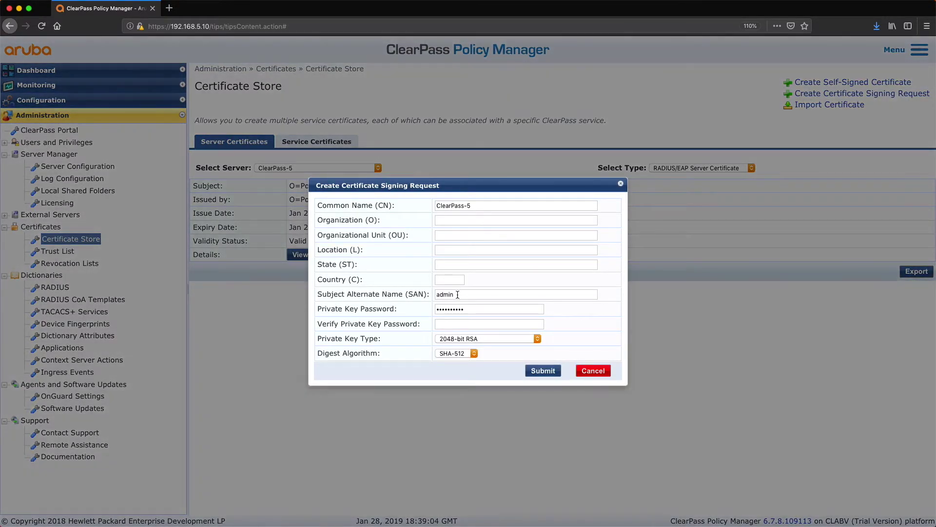
{"action": "left_click_drag", "start_coordinate": [456, 294], "coordinate": [385, 294]}
{"action": "key", "text": "BackSpace"}
{"action": "double_click", "coordinate": [477, 307]}
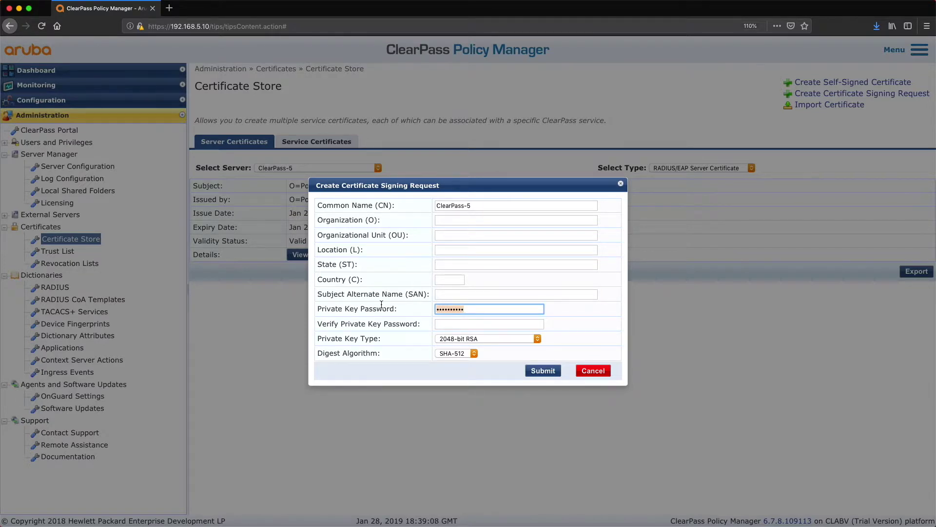
{"action": "type", "text": "•••••••••••••••"}
{"action": "key", "text": "Tab"}
{"action": "type", "text": "••••••••"}
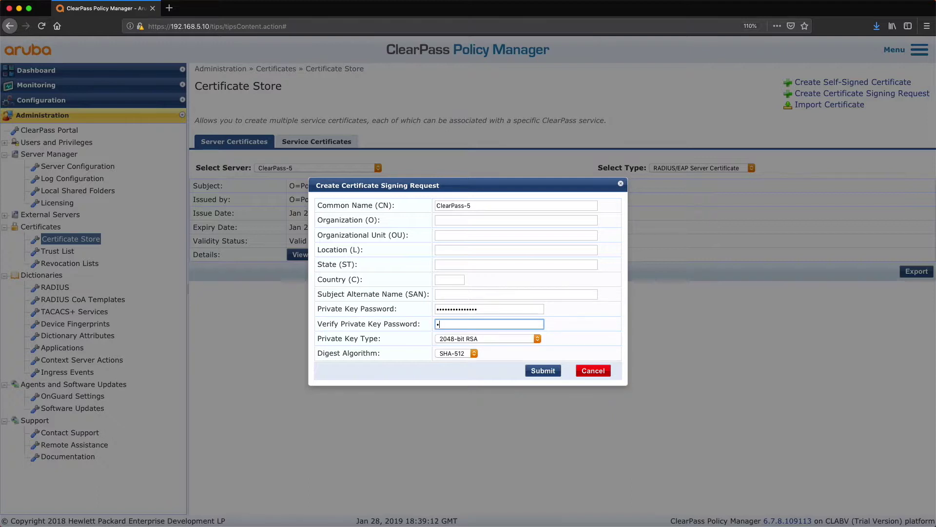
{"action": "type", "text": "••"}
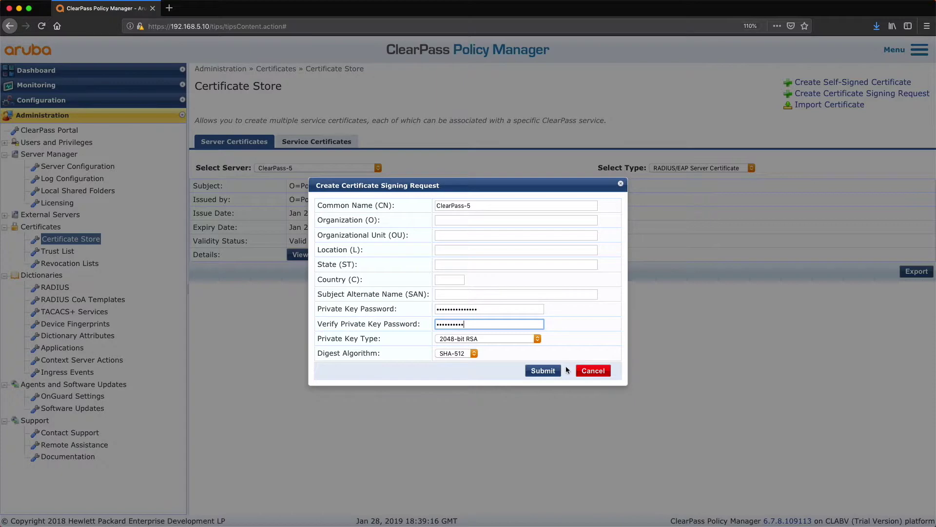
{"action": "left_click", "coordinate": [542, 370]}
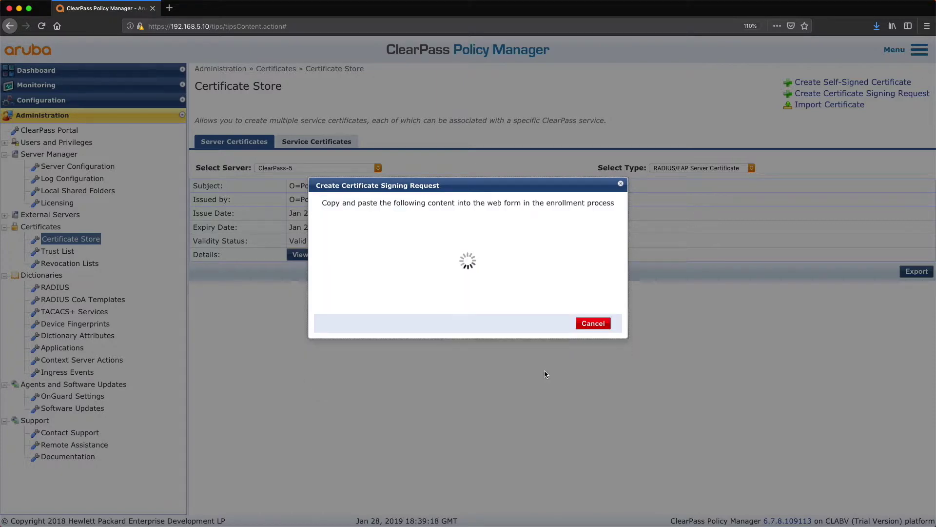
Copy the request text and save it as CertSignRequest.csr
{"action": "left_click_drag", "start_coordinate": [541, 374], "coordinate": [318, 228]}
{"action": "right_click", "coordinate": [403, 247]}
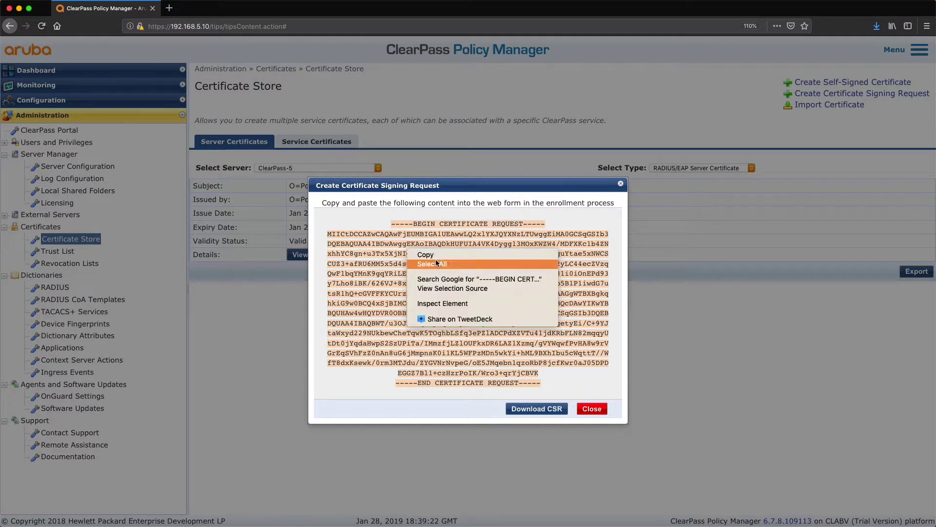
{"action": "left_click", "coordinate": [429, 254]}
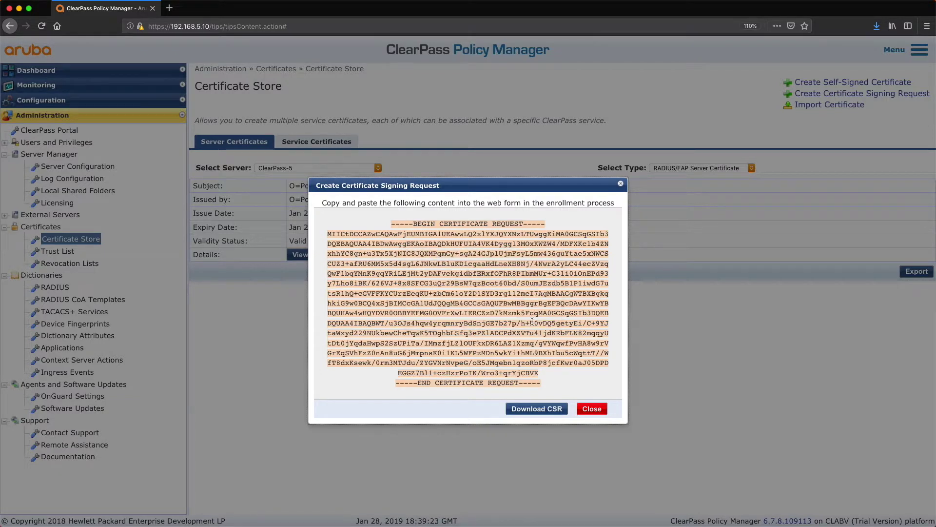
{"action": "left_click", "coordinate": [538, 410]}
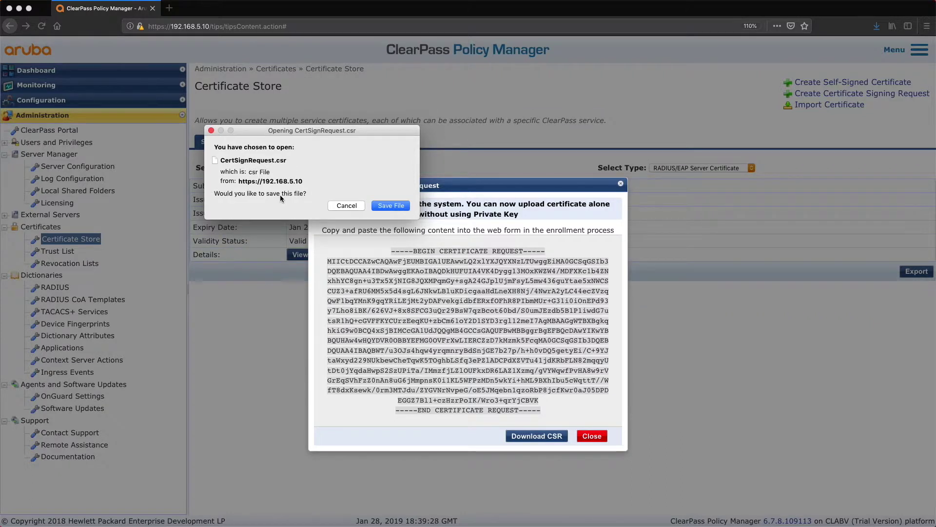
{"action": "left_click", "coordinate": [394, 207]}
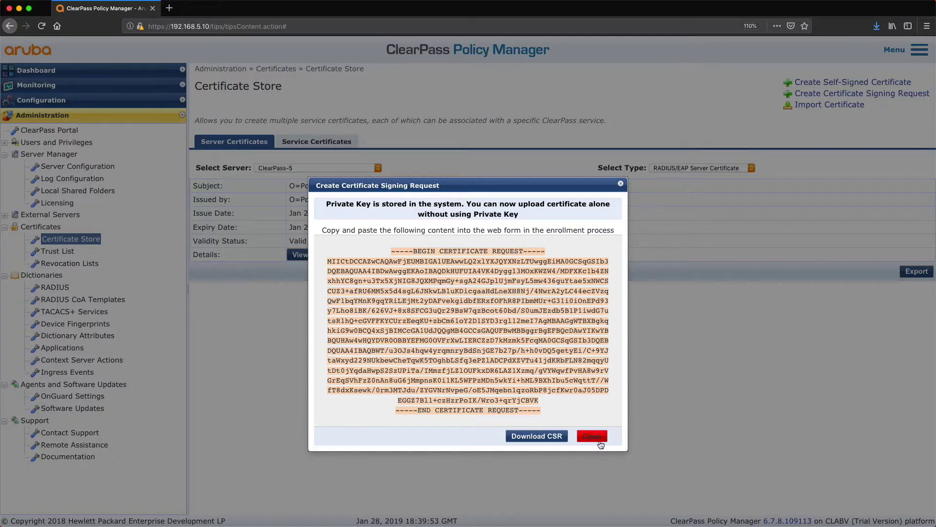
{"action": "left_click", "coordinate": [593, 436]}
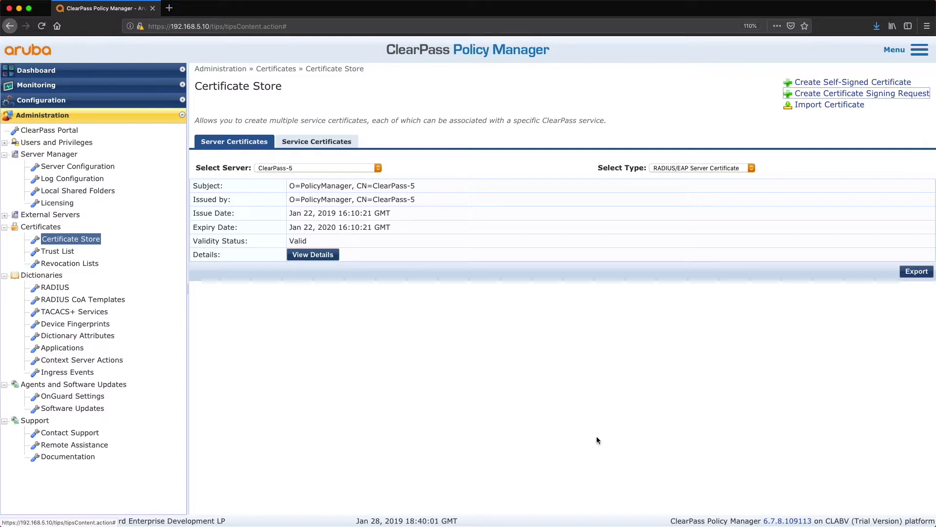
Sign in to Certificate Services at 192.168.5.1/certsrv without saving the login
{"action": "key", "text": "super+t"}
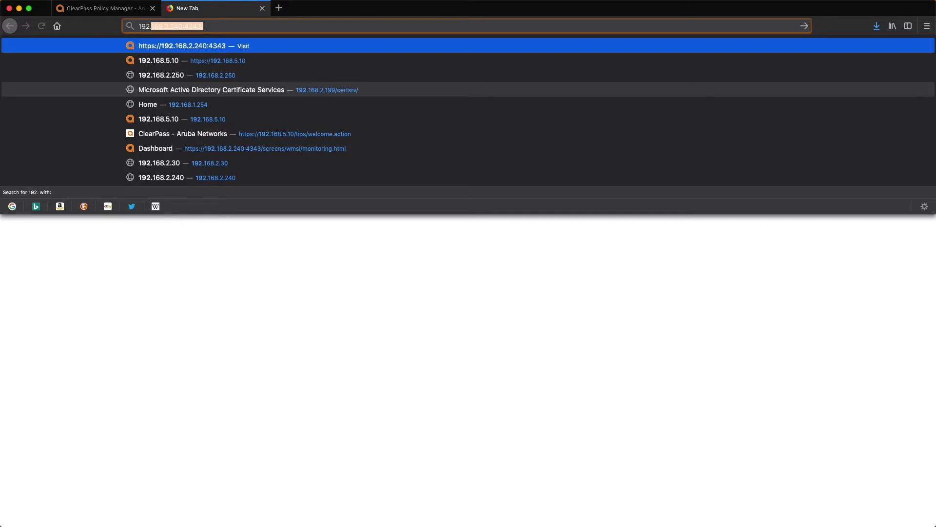
{"action": "type", "text": ".5.1/certsrv"}
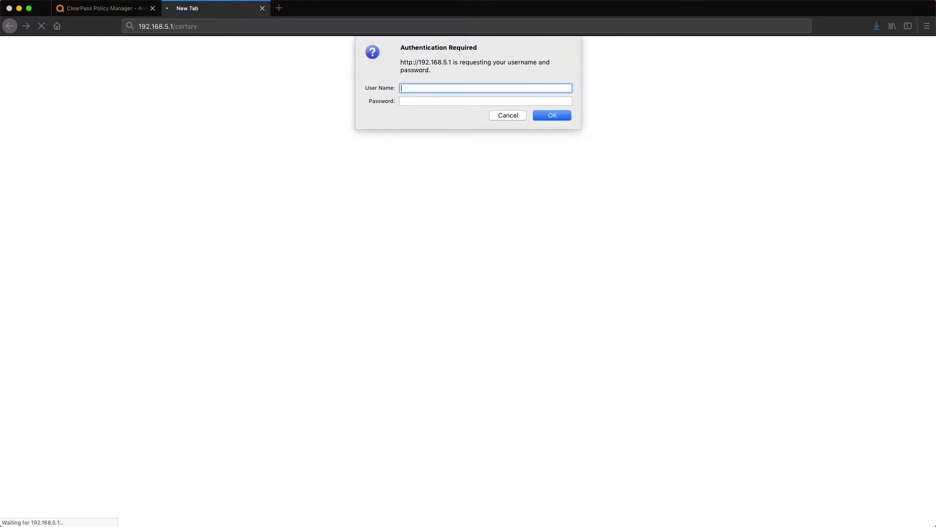
{"action": "type", "text": "wedg"}
{"action": "key", "text": "Tab"}
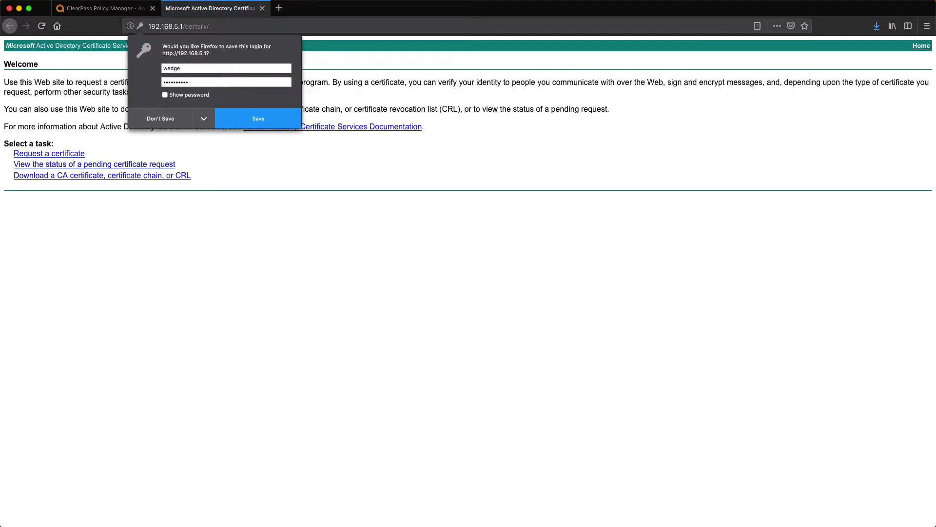
{"action": "left_click", "coordinate": [166, 122]}
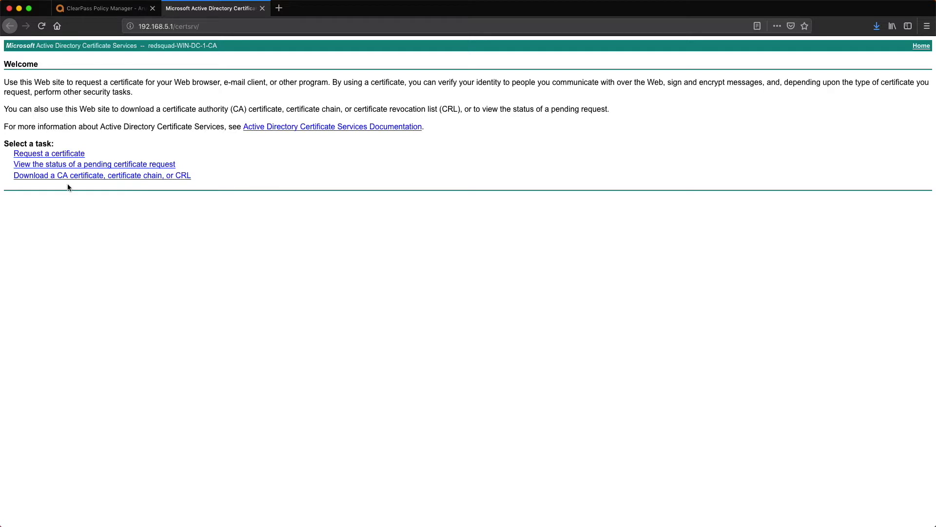
Download the CA certificate in Base 64 encoding as certnew.cer
{"action": "left_click", "coordinate": [80, 177]}
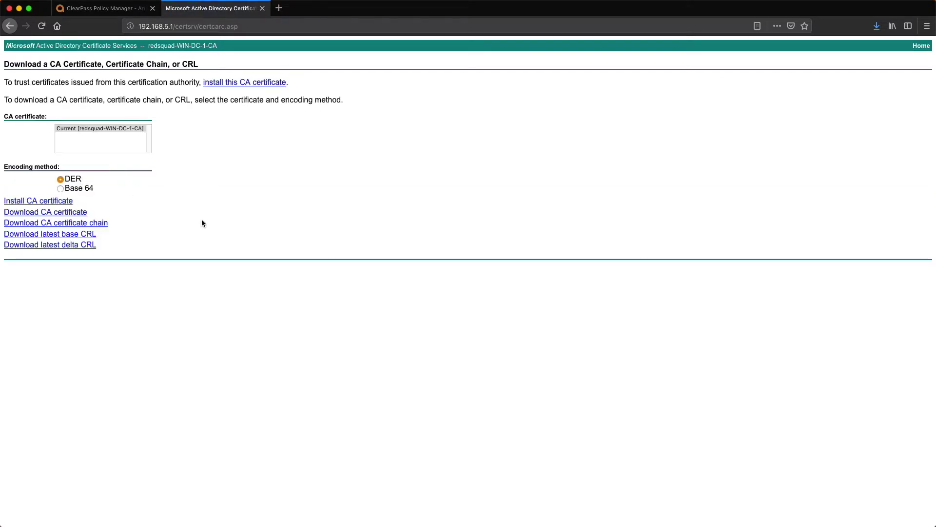
{"action": "left_click", "coordinate": [82, 190]}
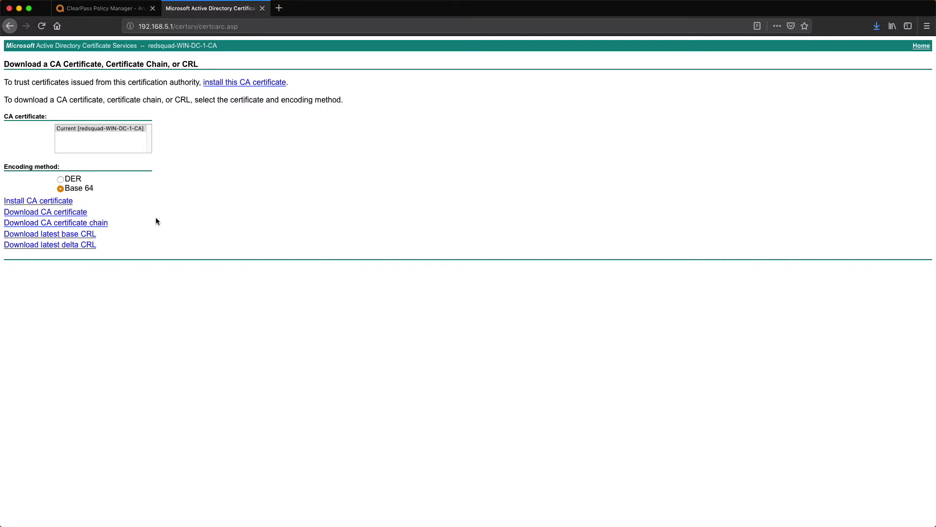
{"action": "left_click", "coordinate": [52, 215]}
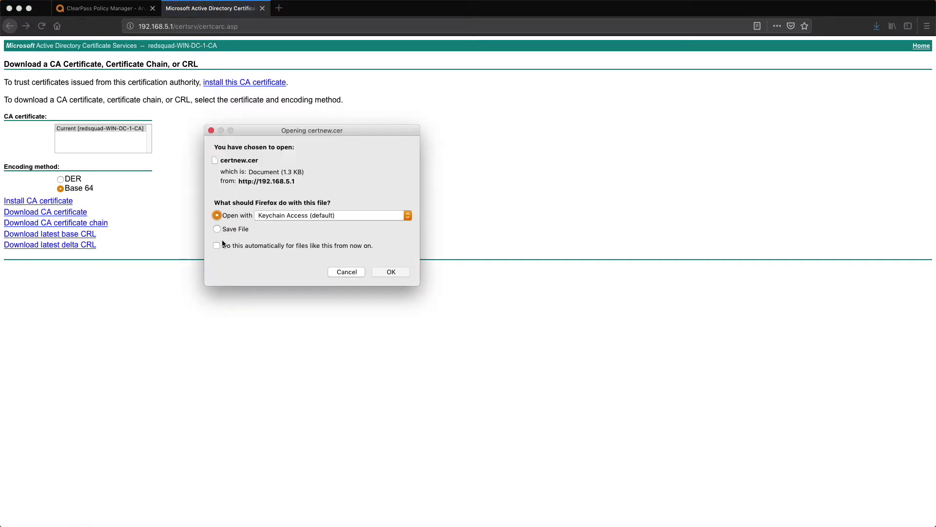
{"action": "left_click", "coordinate": [396, 274]}
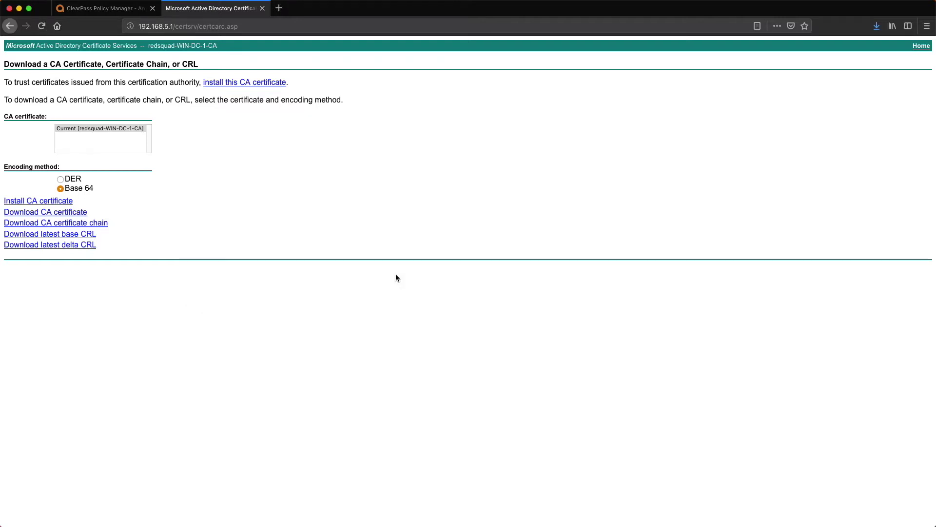
{"action": "left_click", "coordinate": [9, 25]}
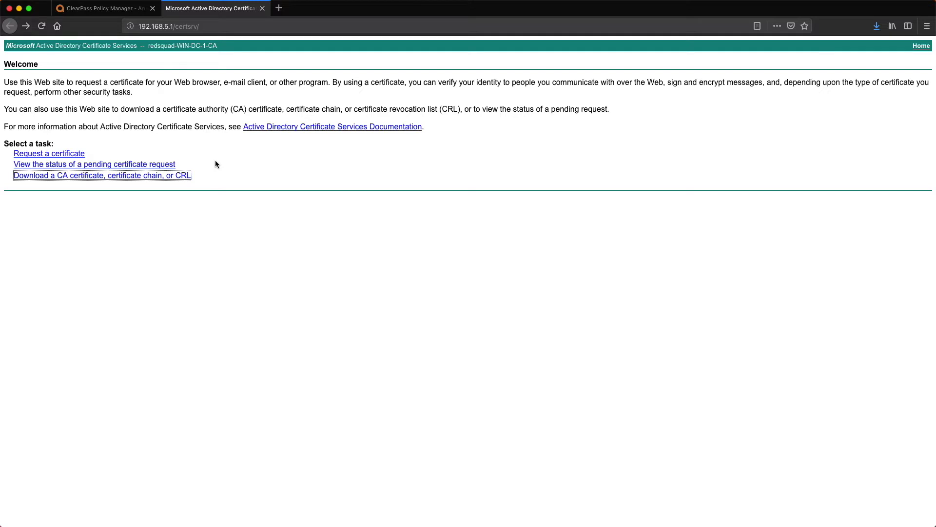
Paste the CSR into an advanced certificate request's saved request box
{"action": "left_click", "coordinate": [56, 154]}
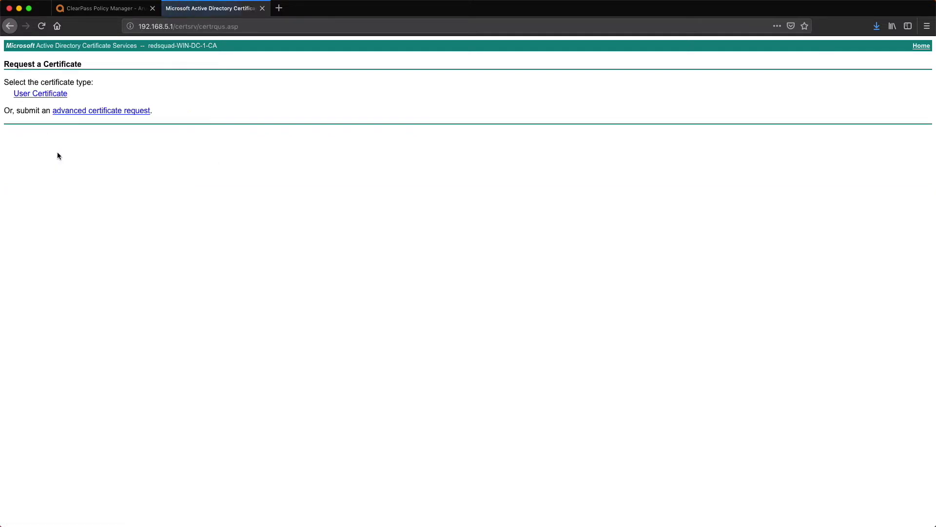
{"action": "left_click", "coordinate": [102, 112]}
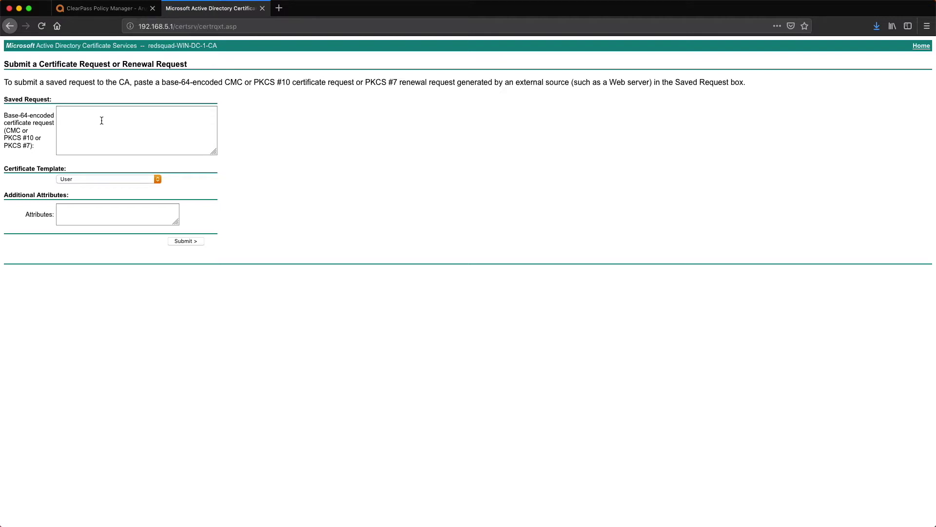
{"action": "right_click", "coordinate": [102, 118]}
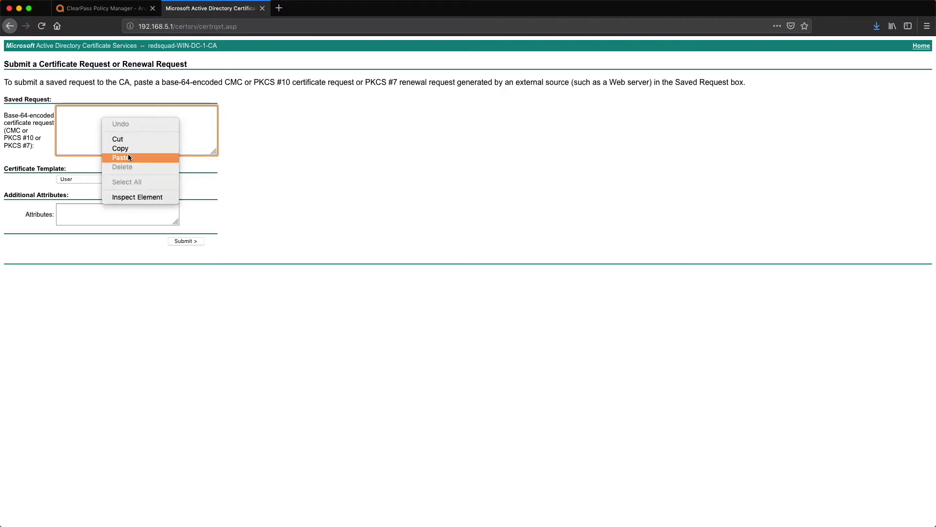
{"action": "left_click", "coordinate": [129, 156]}
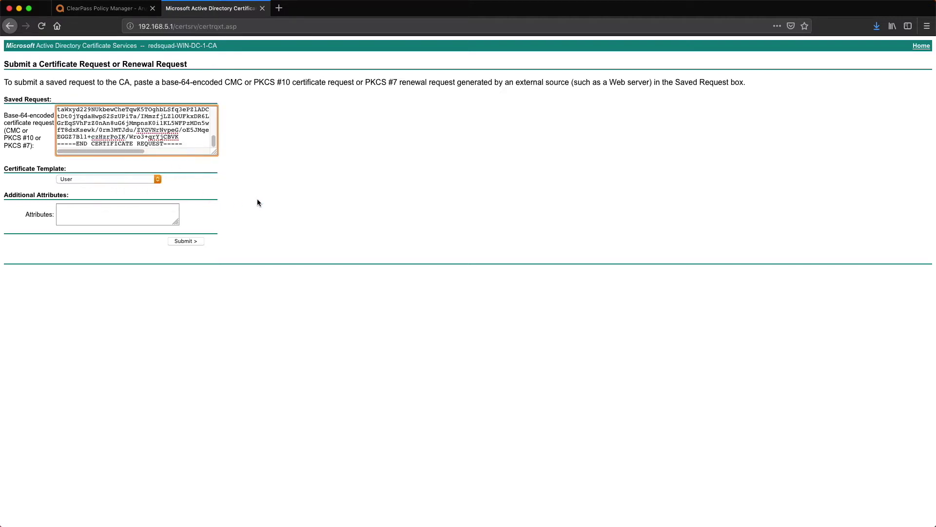
Choose the Web Server certificate template and submit the request
{"action": "left_click", "coordinate": [158, 179]}
{"action": "left_click", "coordinate": [160, 177]}
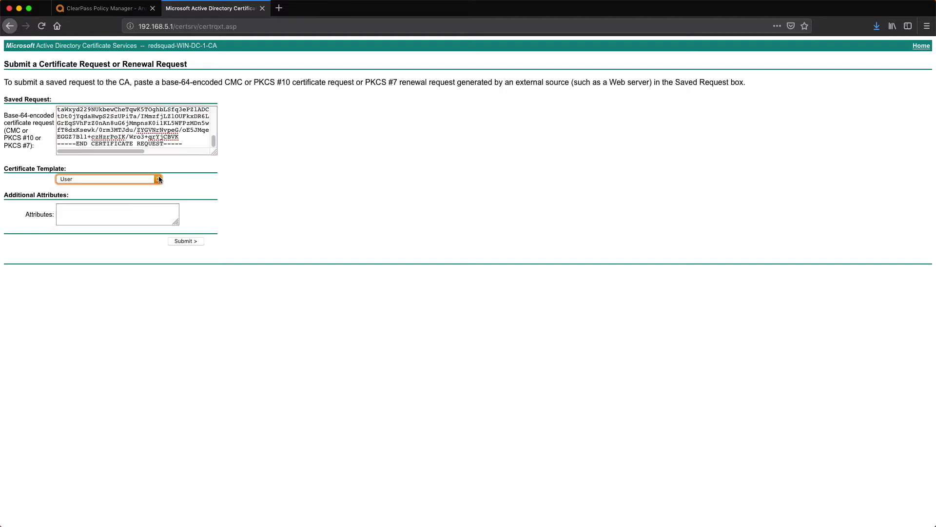
{"action": "left_click", "coordinate": [159, 176]}
{"action": "left_click", "coordinate": [150, 211]}
{"action": "left_click", "coordinate": [272, 209]}
{"action": "left_click", "coordinate": [192, 241]}
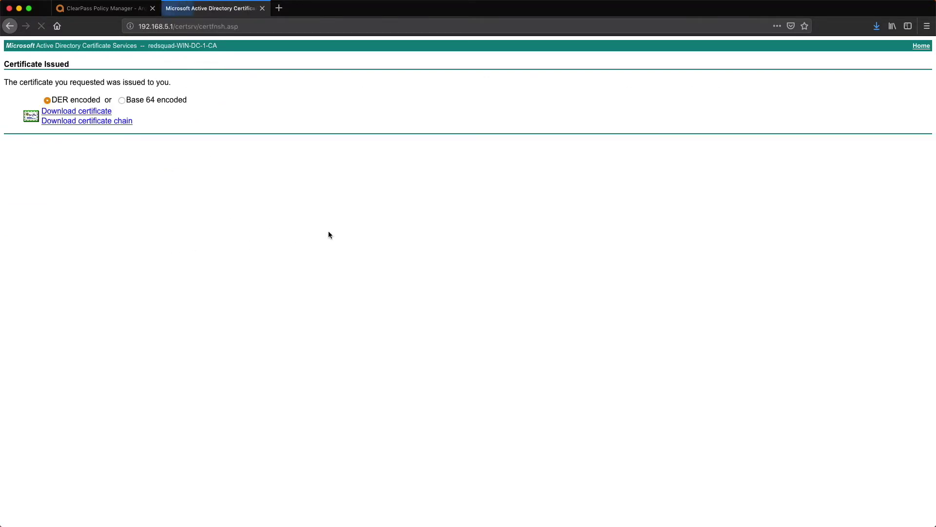
Save the issued certificate in Base 64 encoding
{"action": "left_click", "coordinate": [142, 102]}
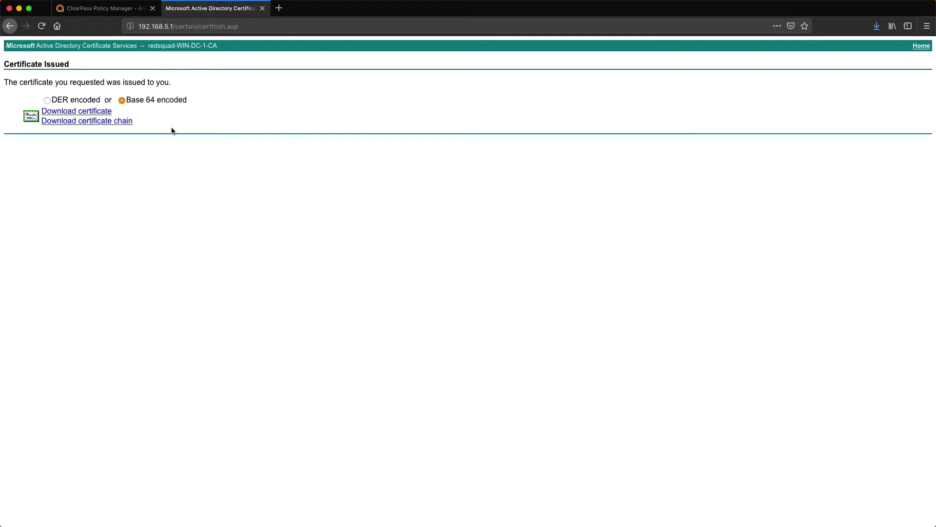
{"action": "left_click", "coordinate": [79, 113]}
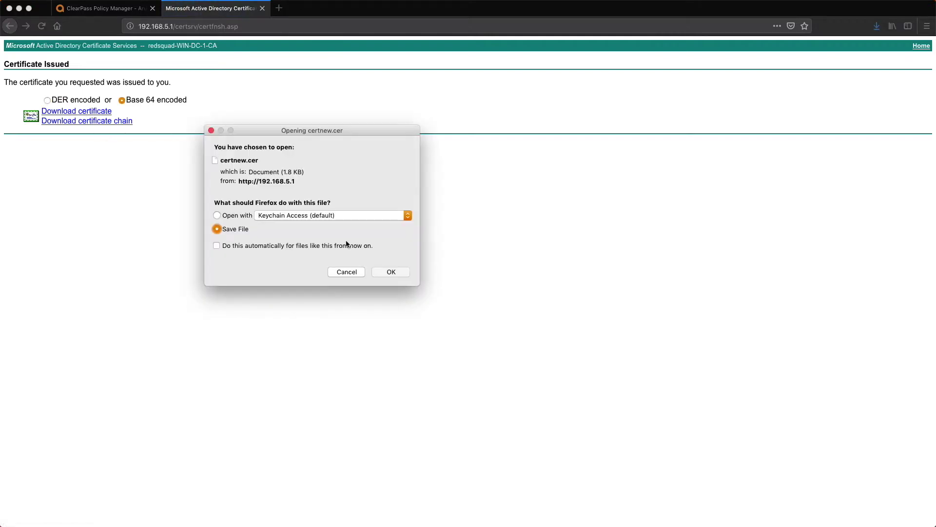
{"action": "left_click", "coordinate": [397, 276]}
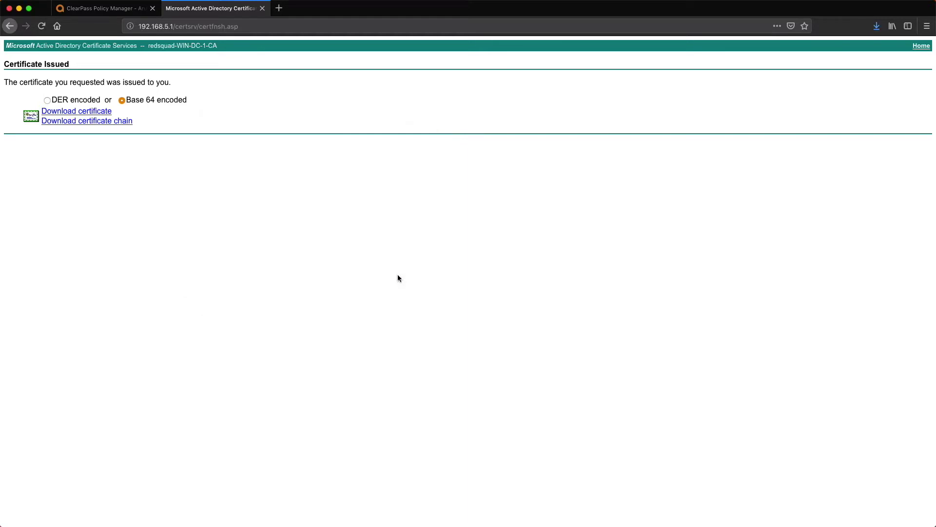
{"action": "left_click", "coordinate": [107, 8]}
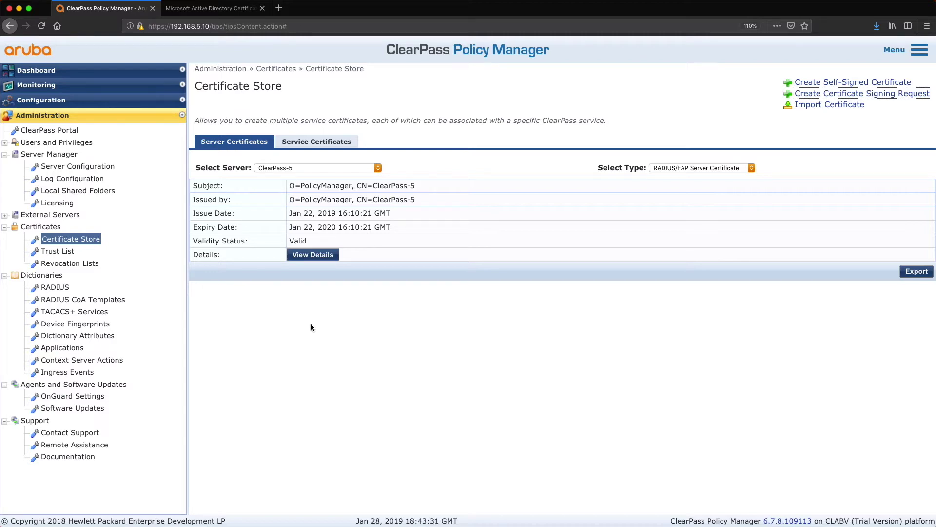
Add certnew.cer from the certs folder to the Trust List
{"action": "left_click", "coordinate": [59, 251]}
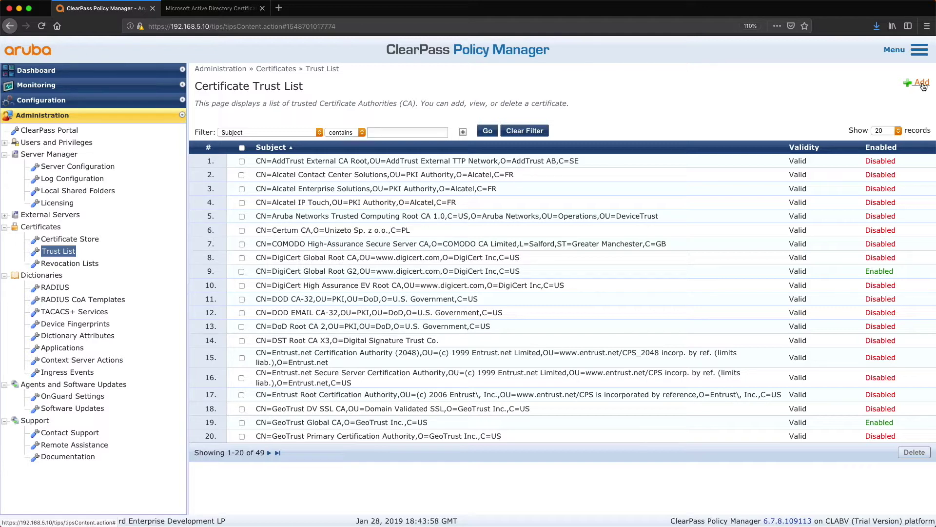
{"action": "left_click", "coordinate": [922, 85]}
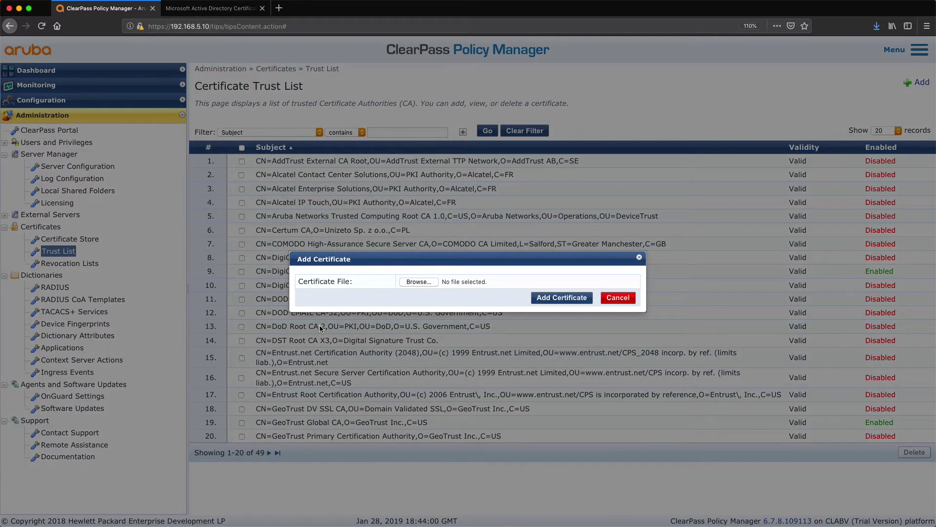
{"action": "left_click", "coordinate": [414, 280]}
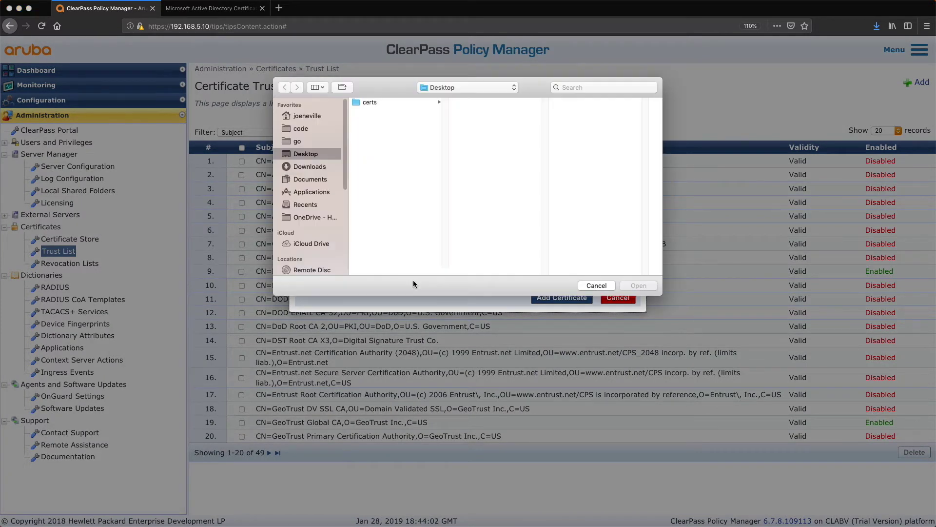
{"action": "left_click", "coordinate": [370, 103]}
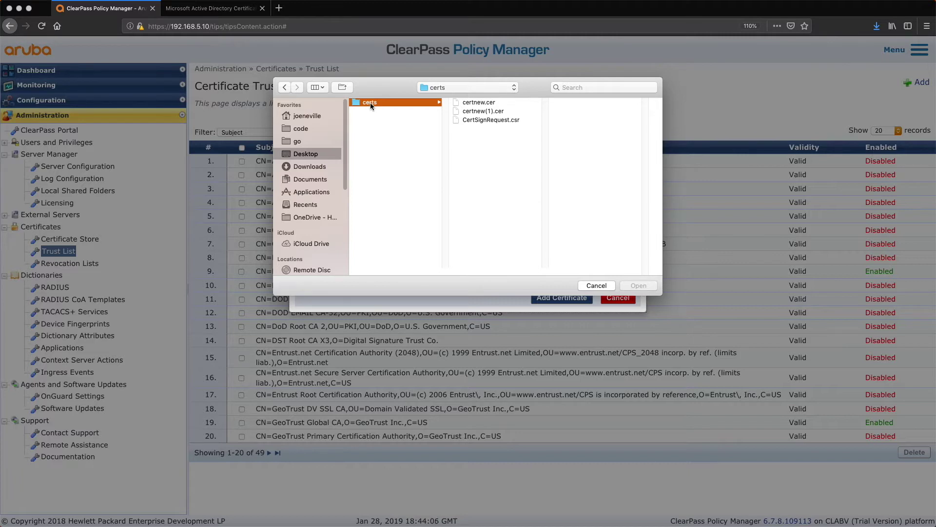
{"action": "left_click", "coordinate": [476, 111]}
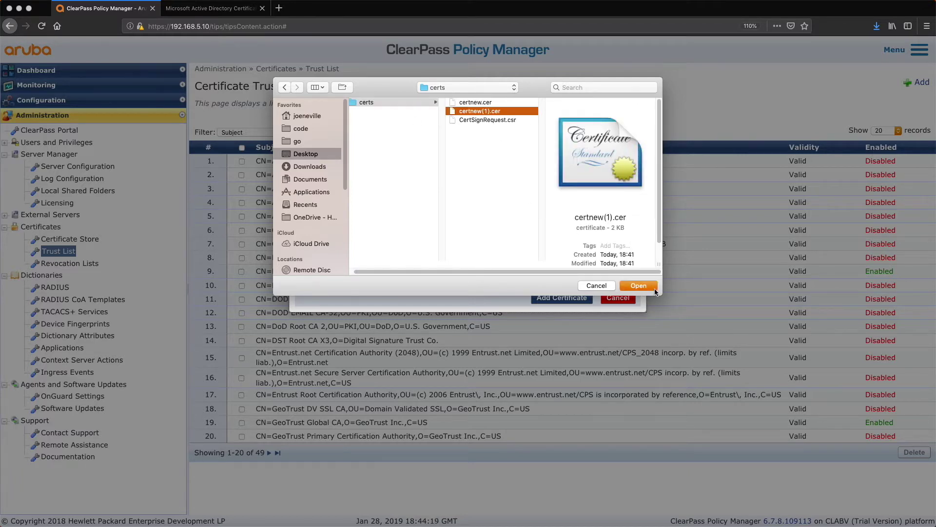
{"action": "left_click_drag", "start_coordinate": [656, 292], "coordinate": [760, 325]}
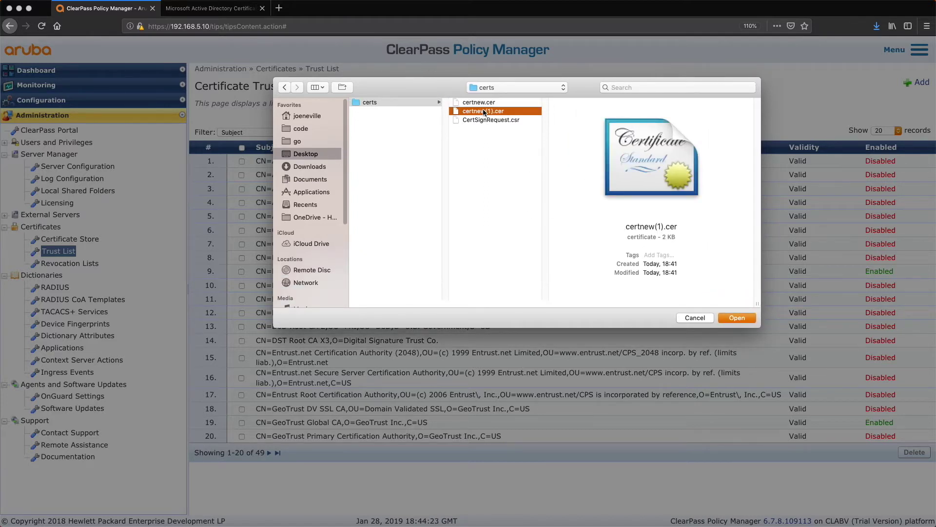
{"action": "left_click", "coordinate": [480, 102]}
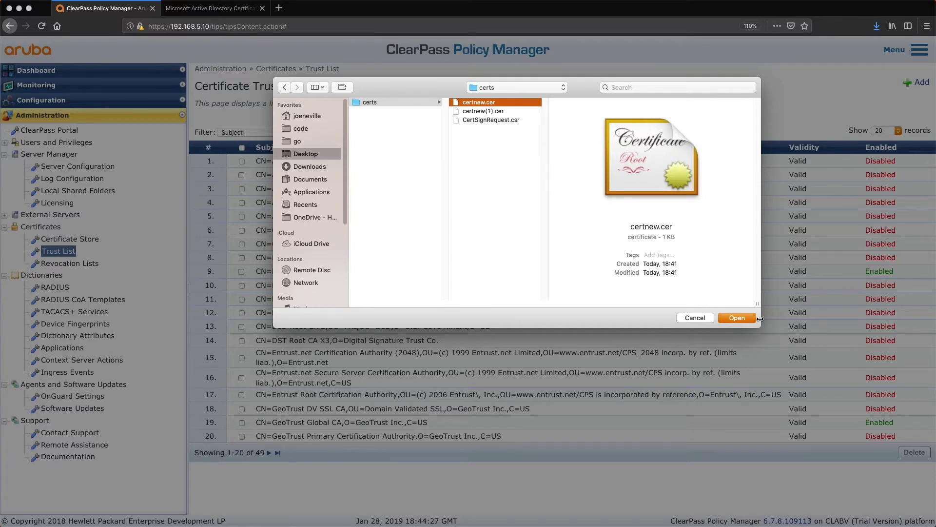
{"action": "left_click", "coordinate": [743, 318]}
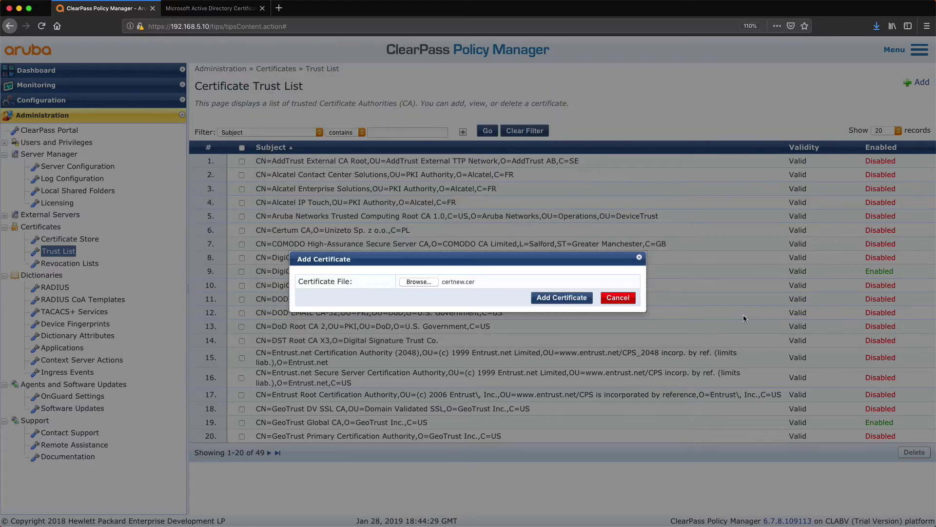
{"action": "left_click", "coordinate": [586, 302]}
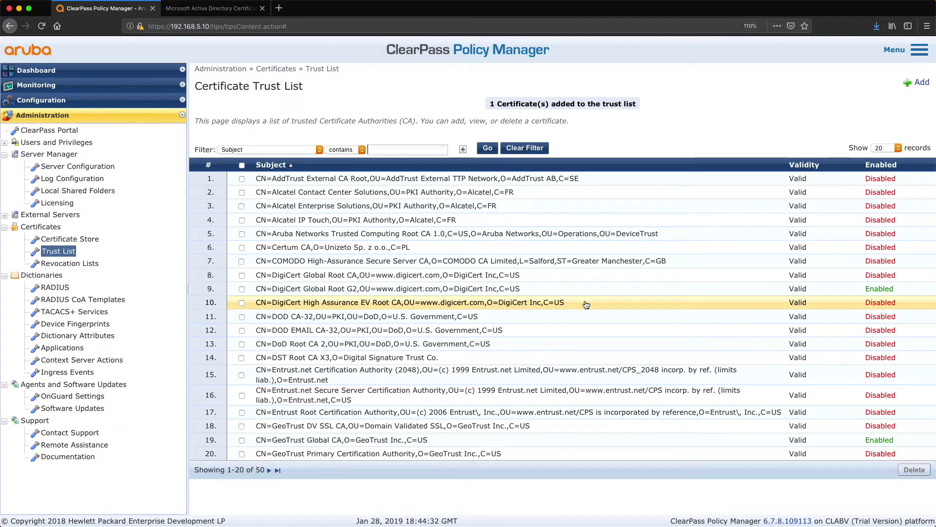
Show 100 entries per page and view the redsquad-WIN-DC-1-CA certificate details
{"action": "left_click", "coordinate": [886, 149]}
{"action": "left_click", "coordinate": [884, 170]}
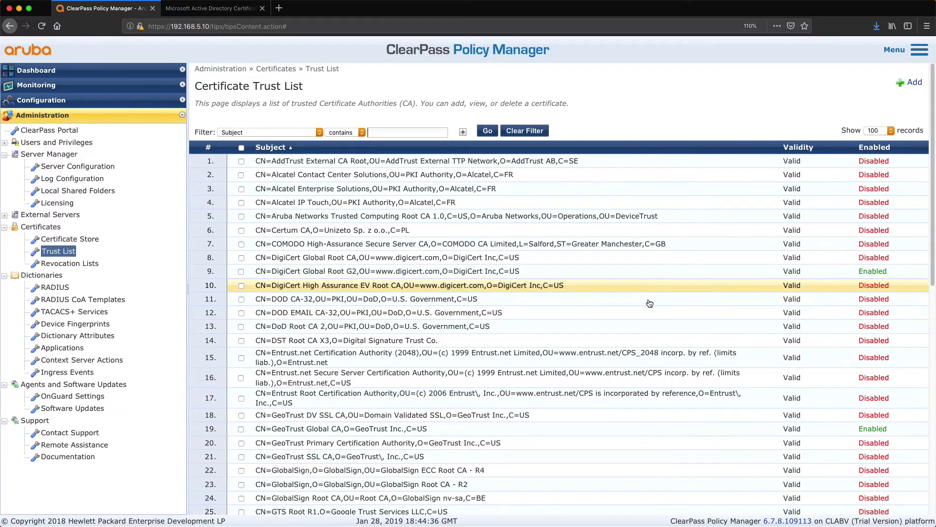
{"action": "scroll", "coordinate": [634, 303], "scroll_direction": "down", "scroll_amount": 10}
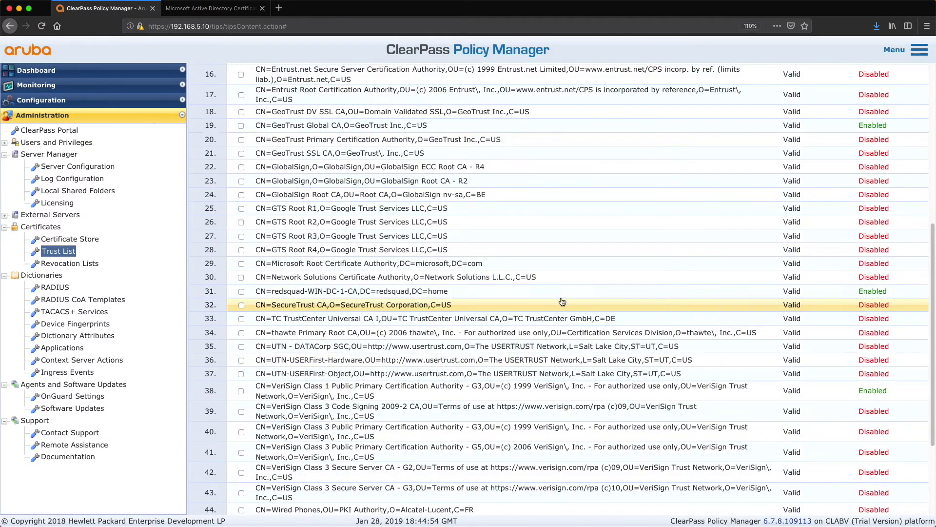
{"action": "left_click", "coordinate": [509, 293]}
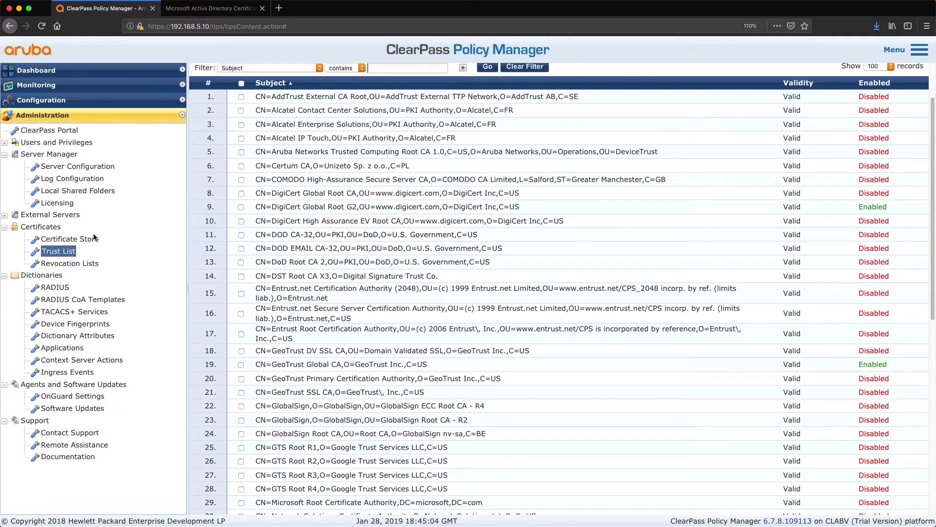
{"action": "left_click", "coordinate": [92, 239]}
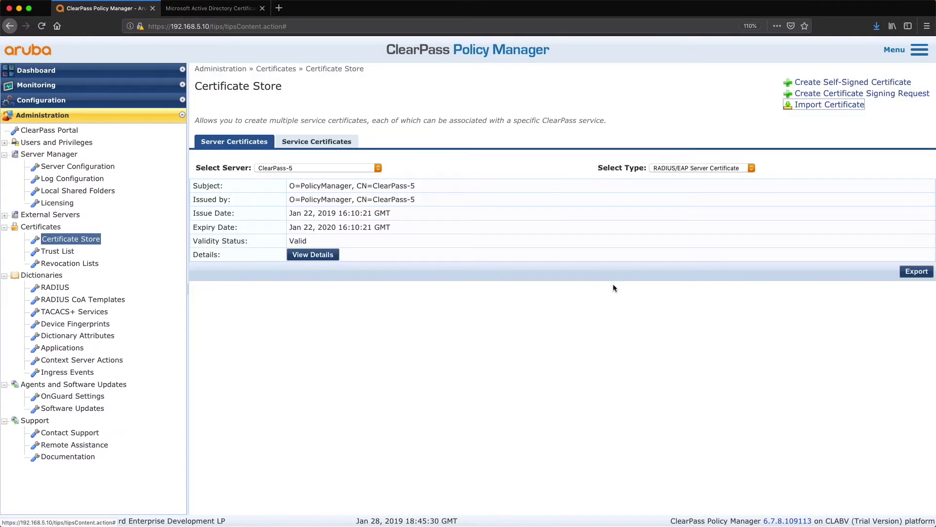
Import certnew(1).cer as a Server Certificate for RADIUS/EAP Server Certificate usage
{"action": "left_click", "coordinate": [832, 106]}
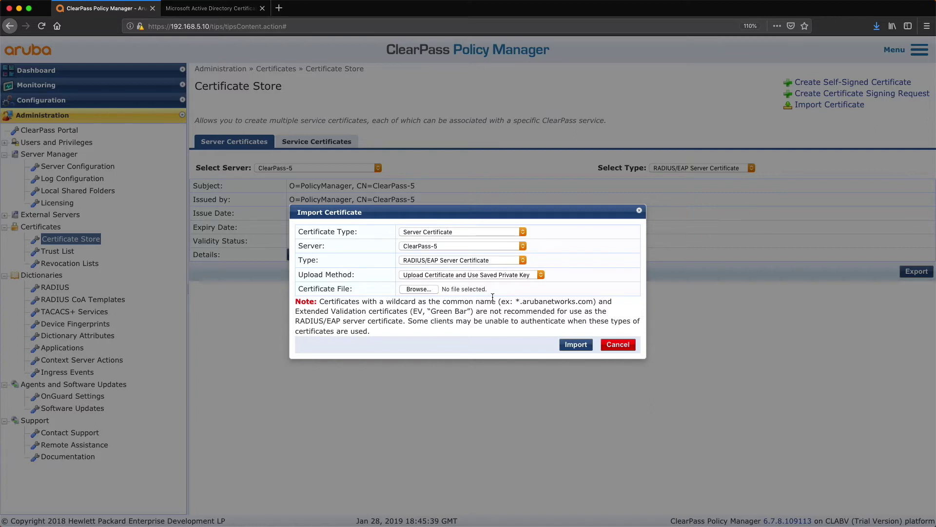
{"action": "left_click", "coordinate": [523, 232]}
{"action": "left_click", "coordinate": [523, 231]}
{"action": "left_click", "coordinate": [452, 260]}
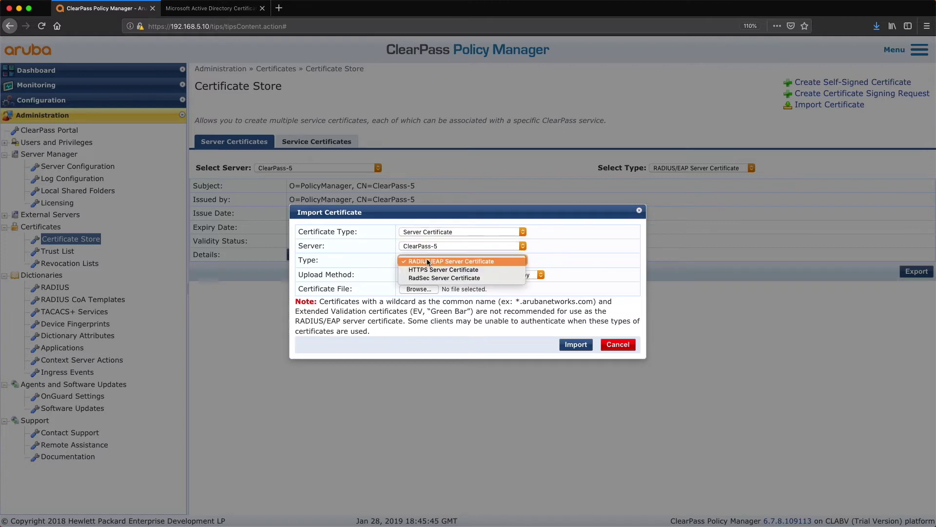
{"action": "left_click", "coordinate": [453, 261]}
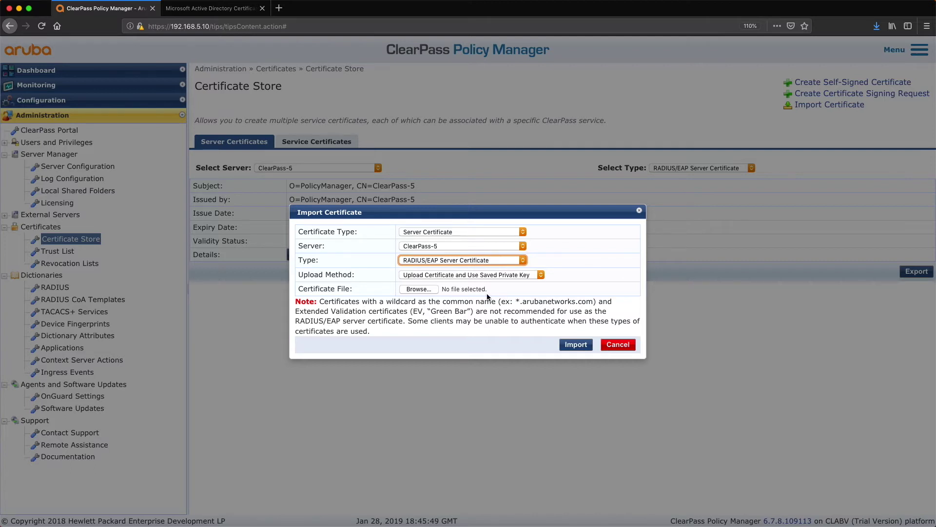
{"action": "left_click", "coordinate": [418, 289]}
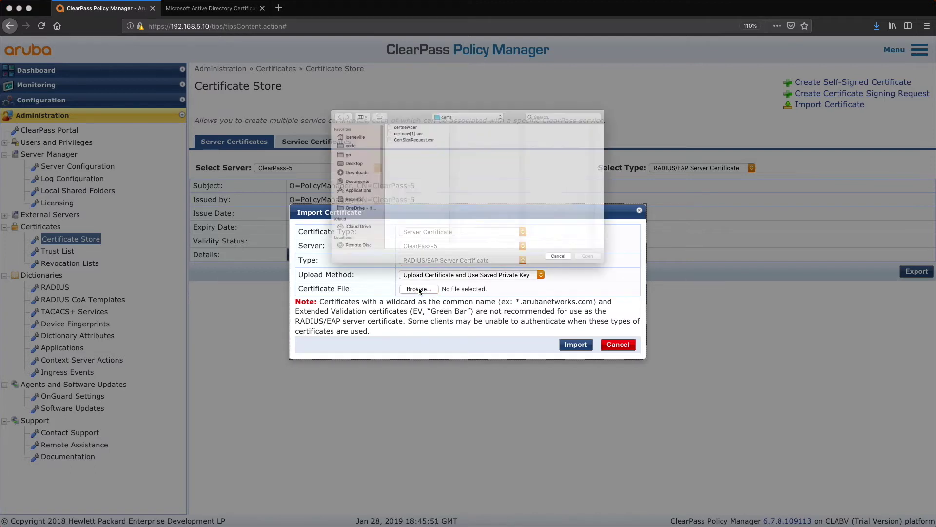
{"action": "left_click", "coordinate": [394, 111]}
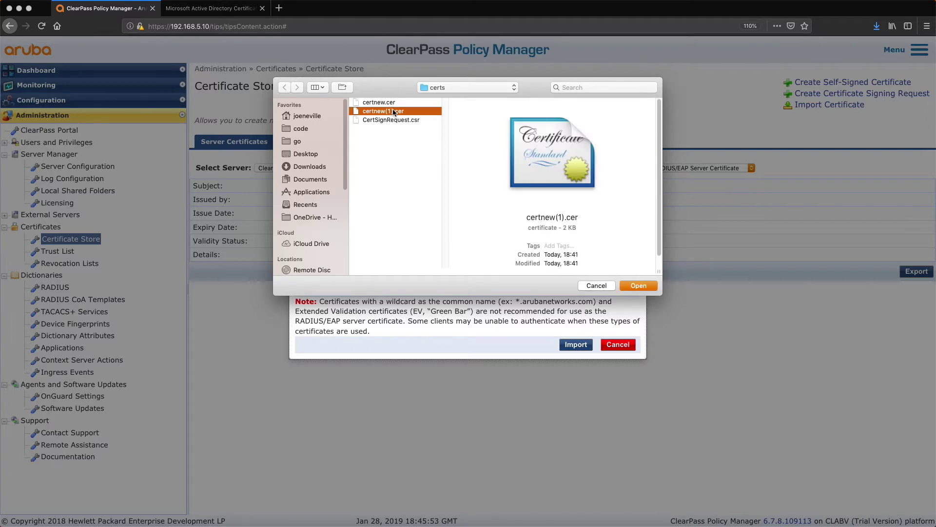
{"action": "left_click", "coordinate": [636, 286]}
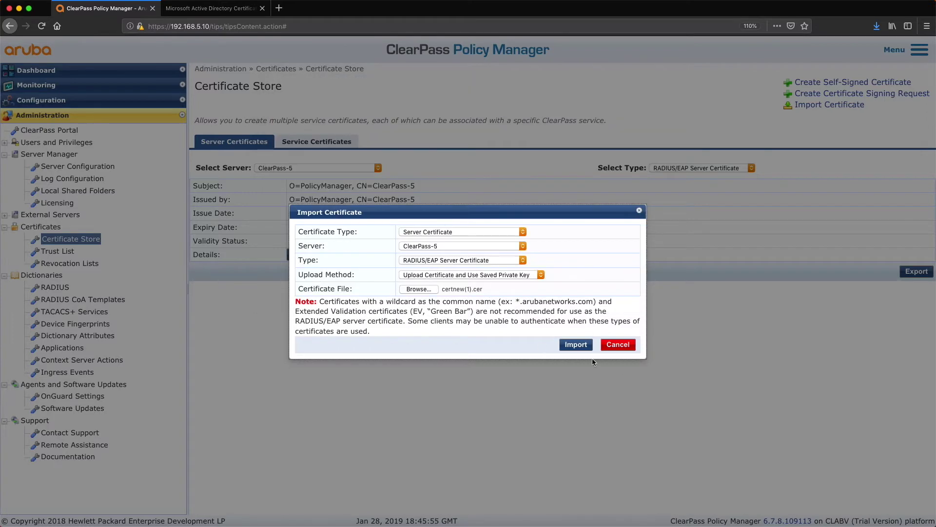
{"action": "left_click", "coordinate": [573, 345]}
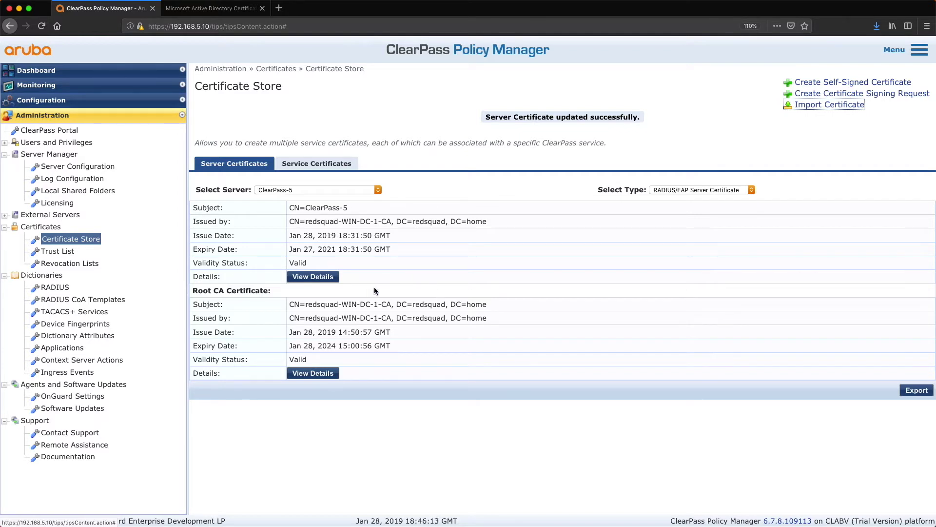
Highlight redsquad-WIN-DC-1-CA in the new certificate's Issued by field
{"action": "left_click_drag", "start_coordinate": [341, 221], "coordinate": [391, 222]}
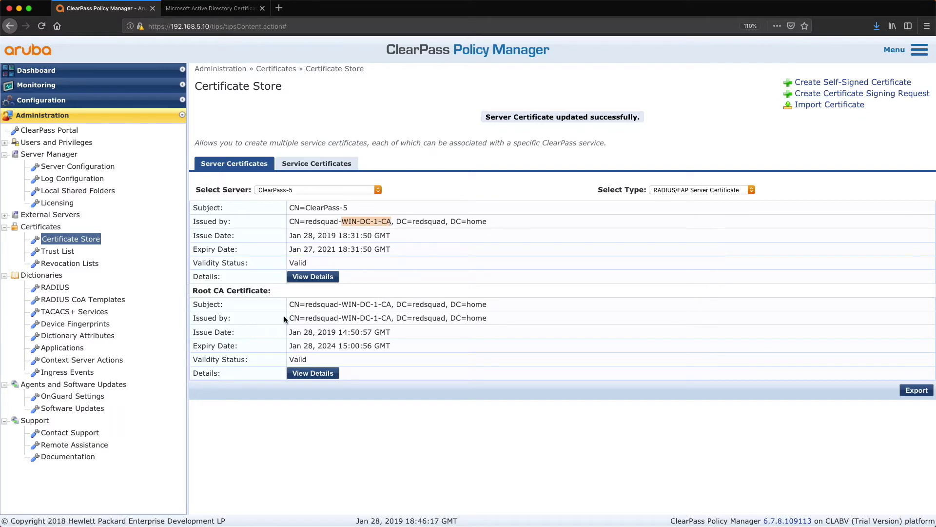